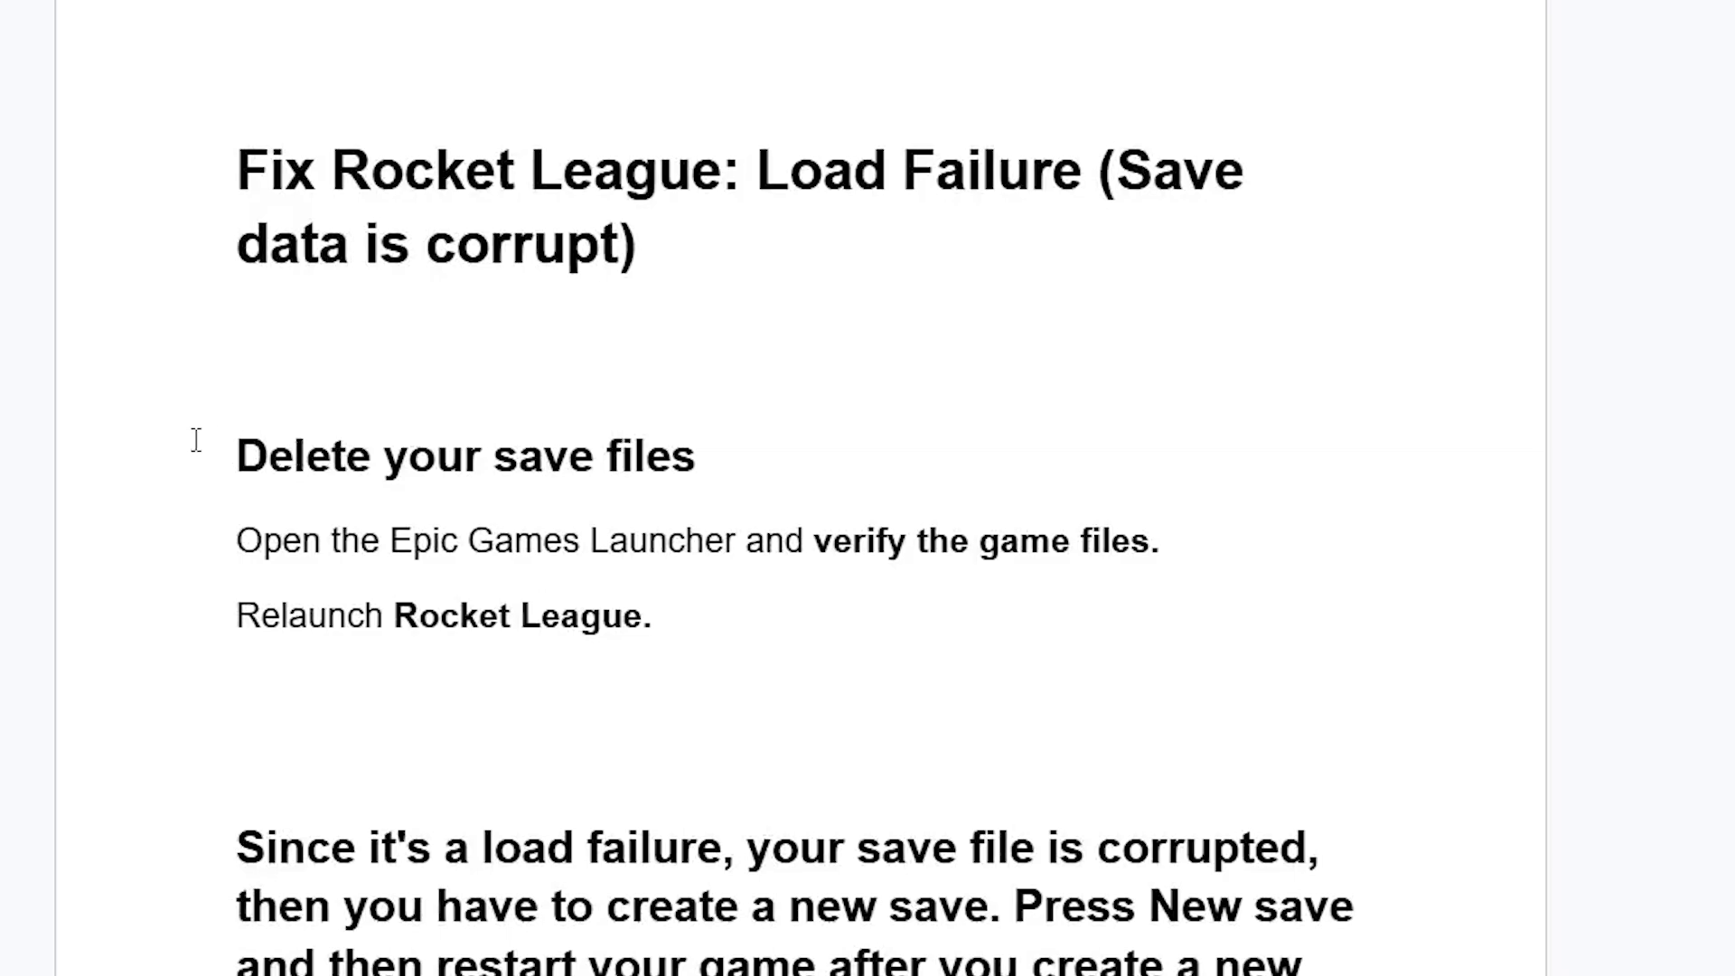
# - Select the 'Delete your save files' heading and the two steps listed beneath it
pyautogui.moveTo(196, 441); pyautogui.dragTo(720, 477)
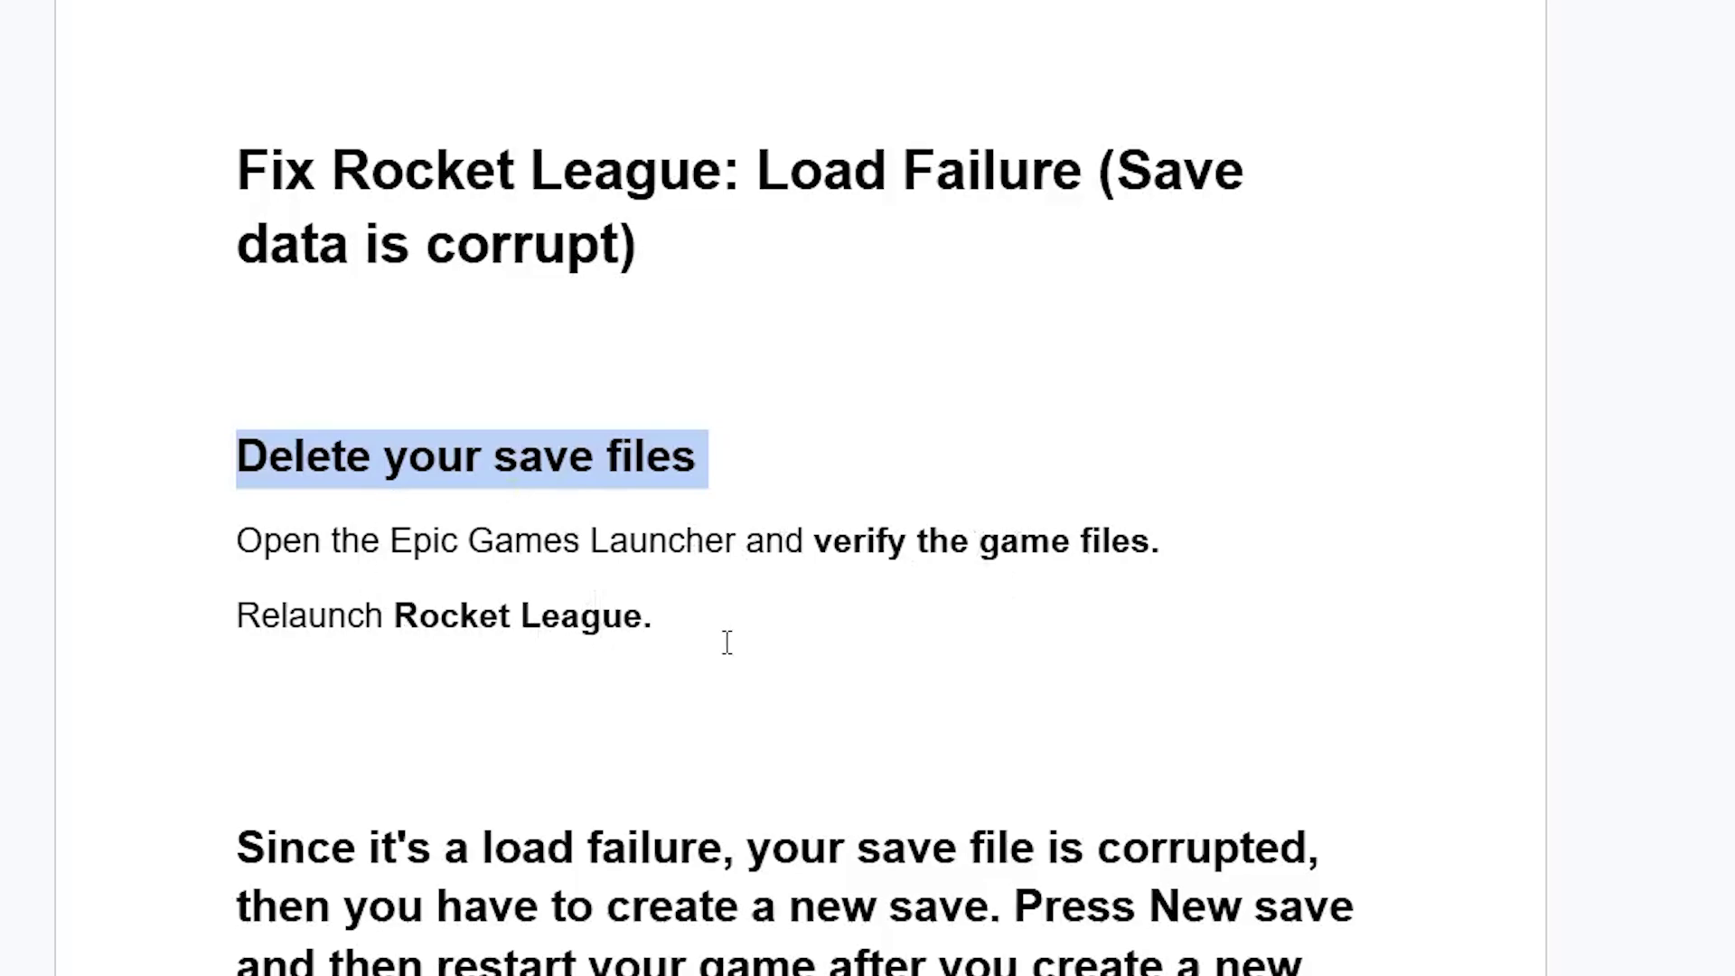
pyautogui.moveTo(653, 634); pyautogui.dragTo(253, 426)
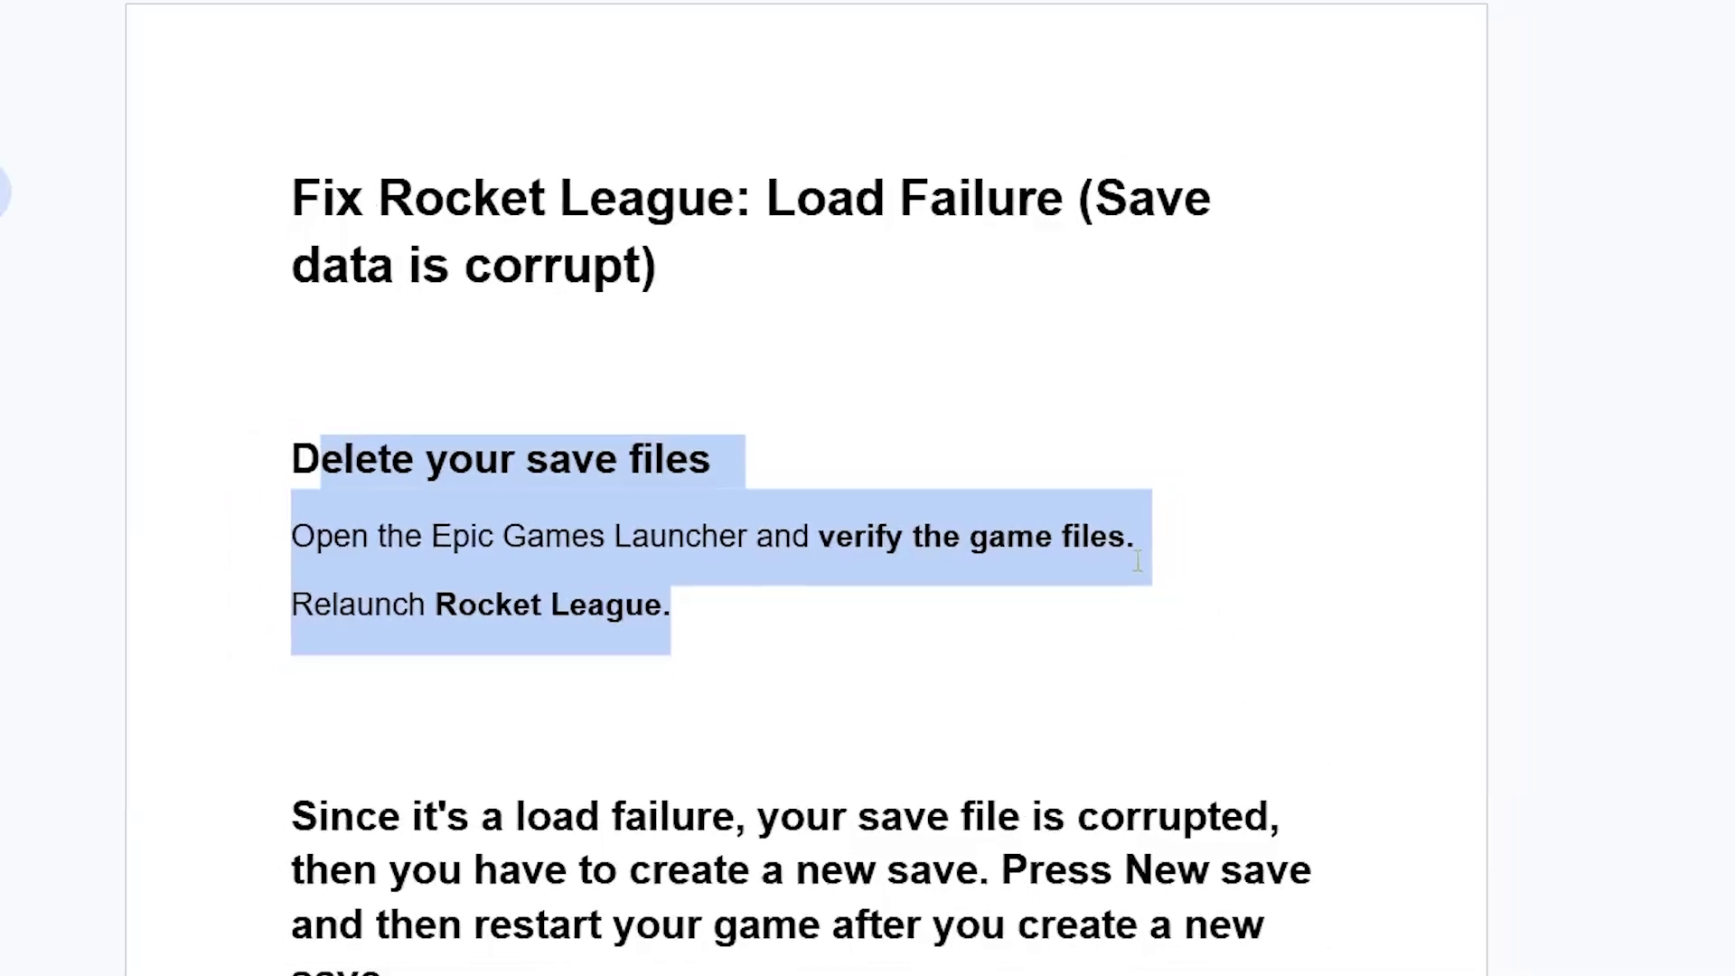
# - Navigate to Documents > My Games > Rocket League > TAGame > SaveDataEpic > DBE_Production
pyautogui.press('super+e')
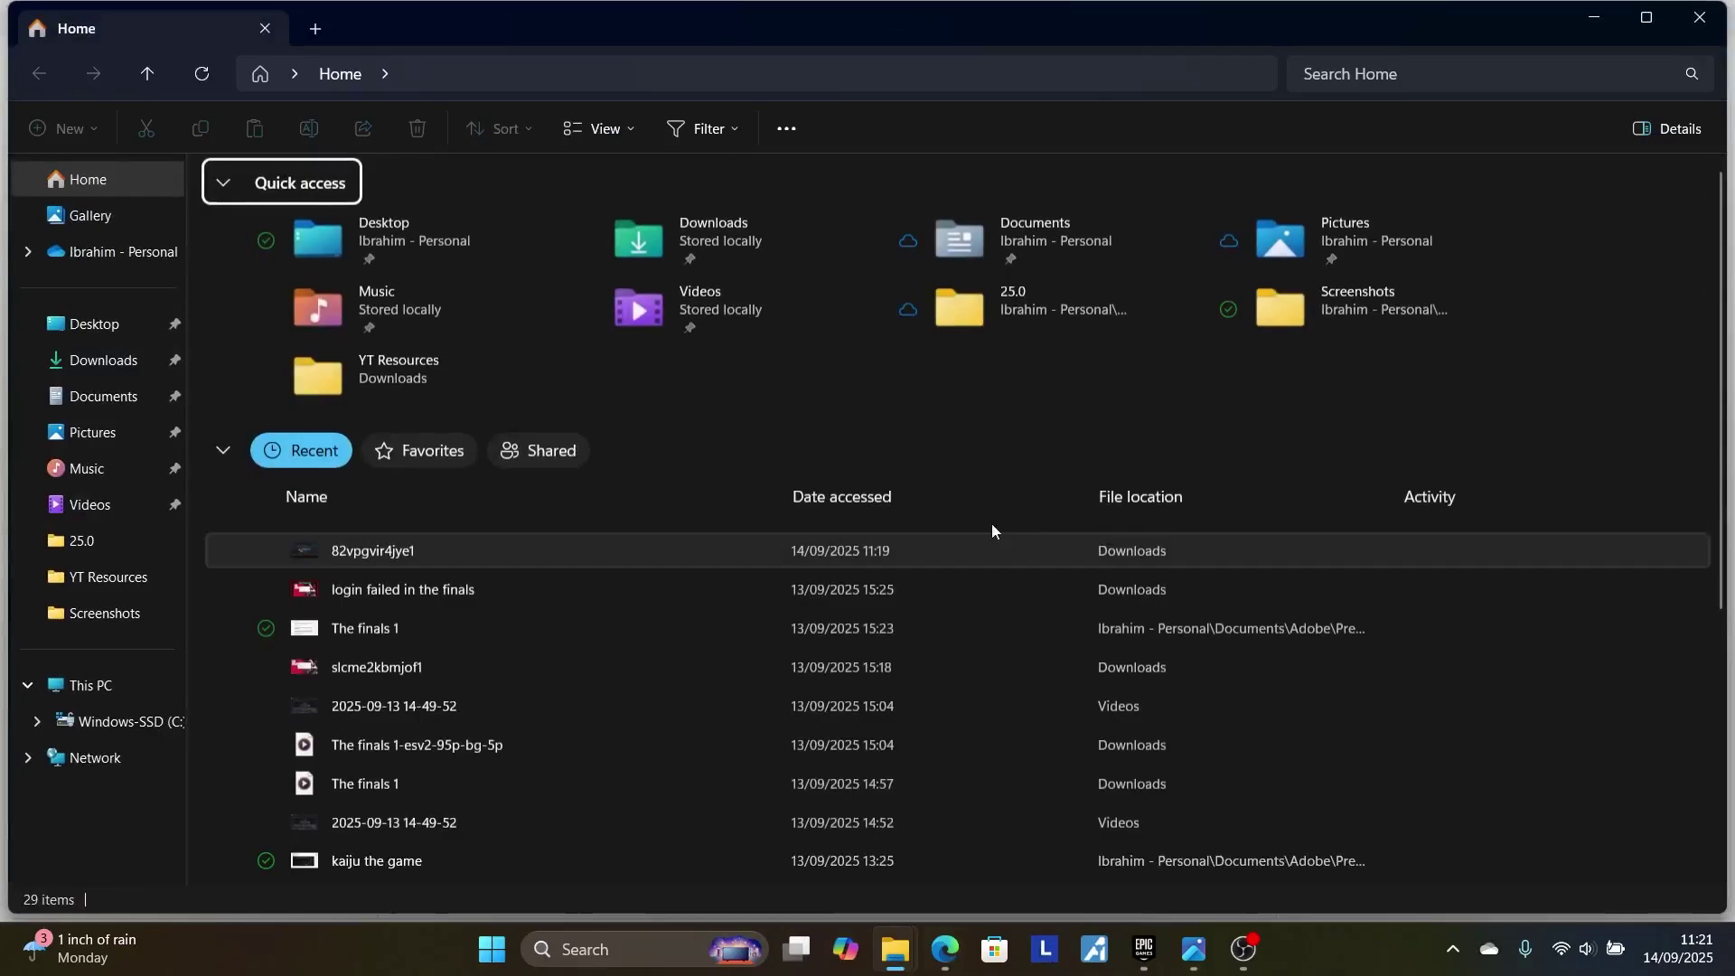
pyautogui.click(137, 400)
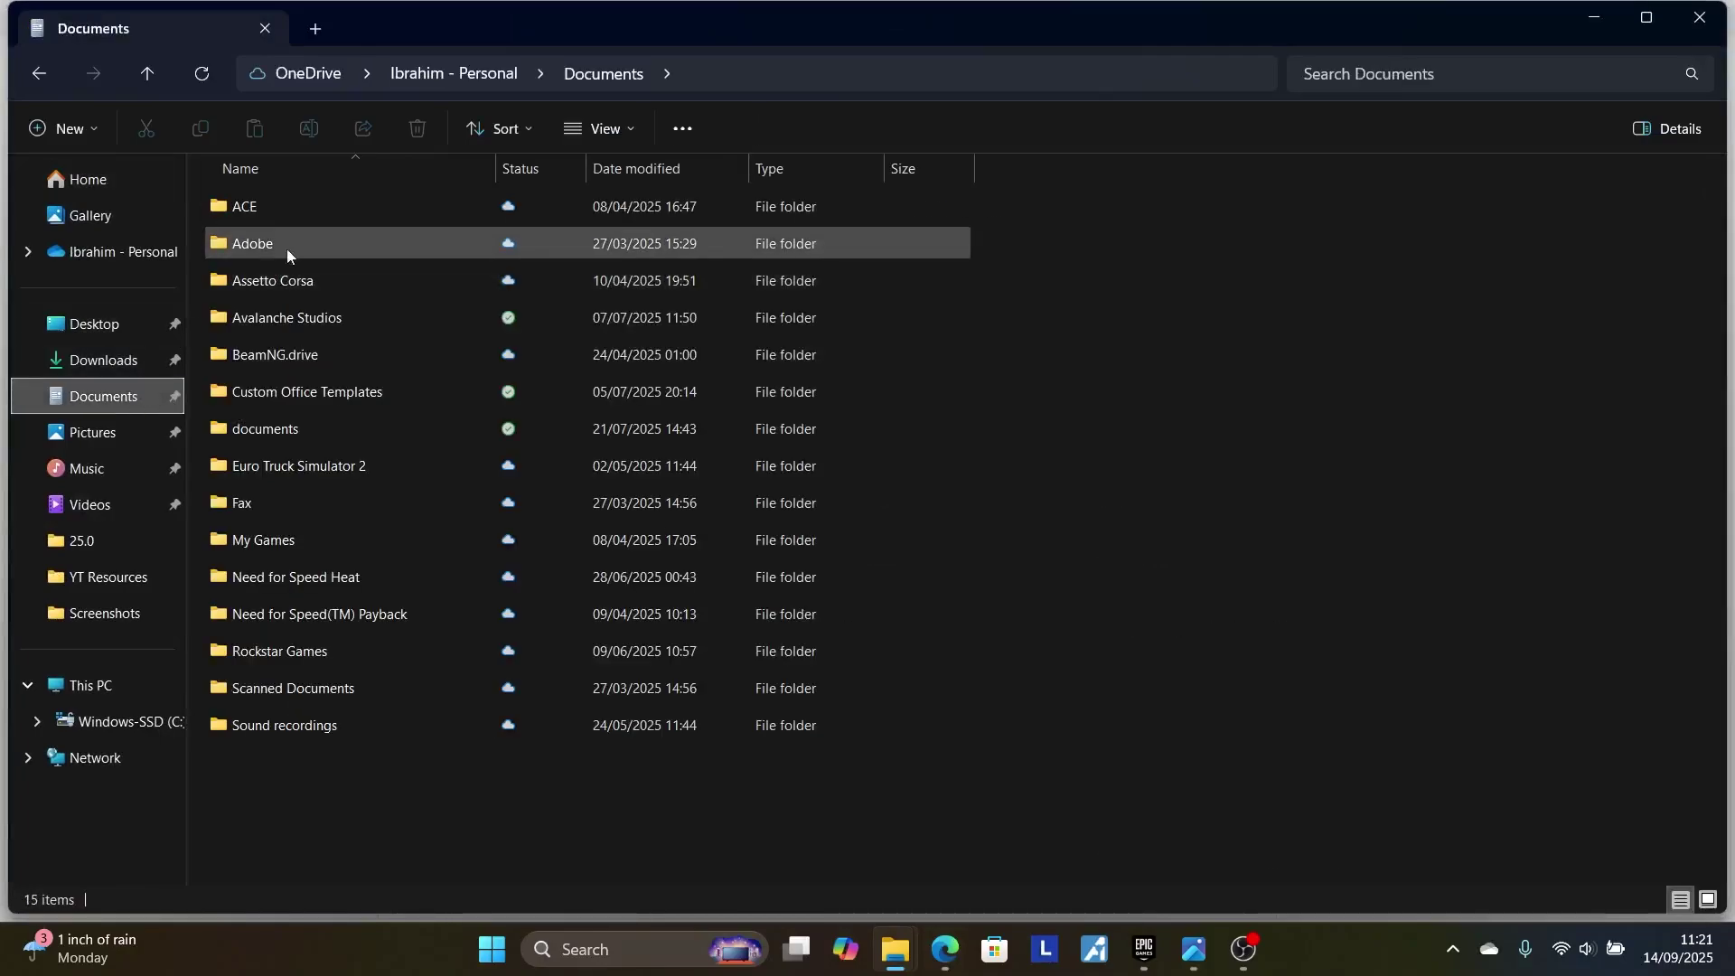
pyautogui.doubleClick(307, 544)
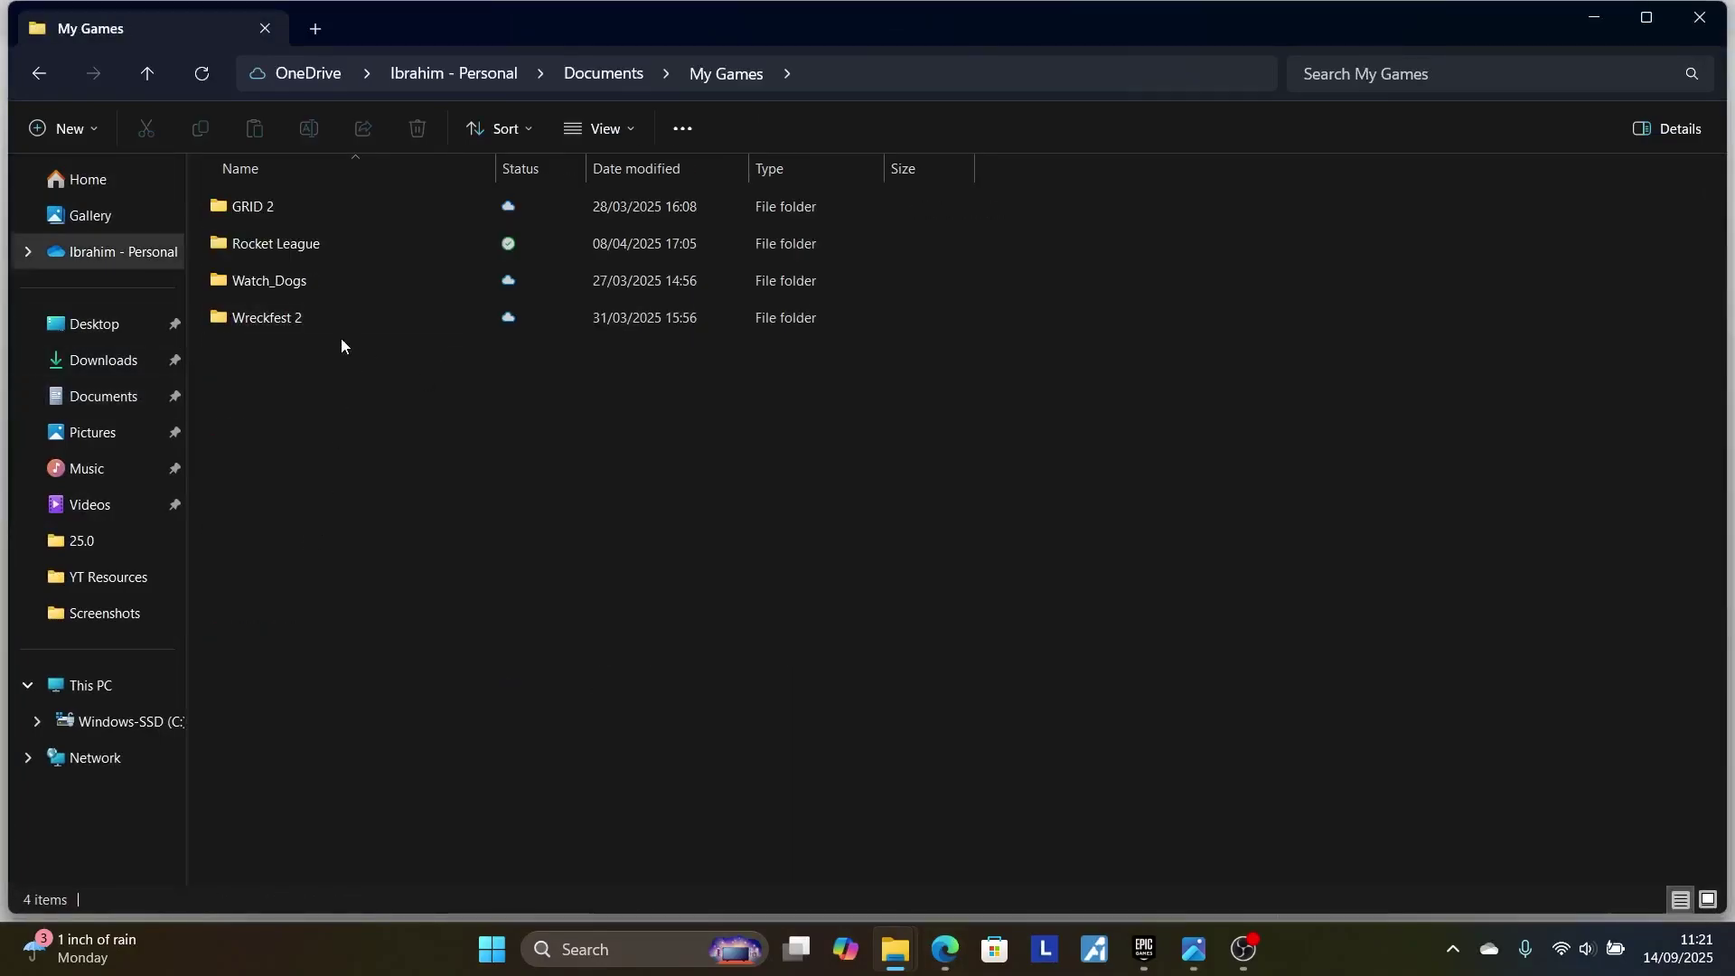
pyautogui.doubleClick(327, 242)
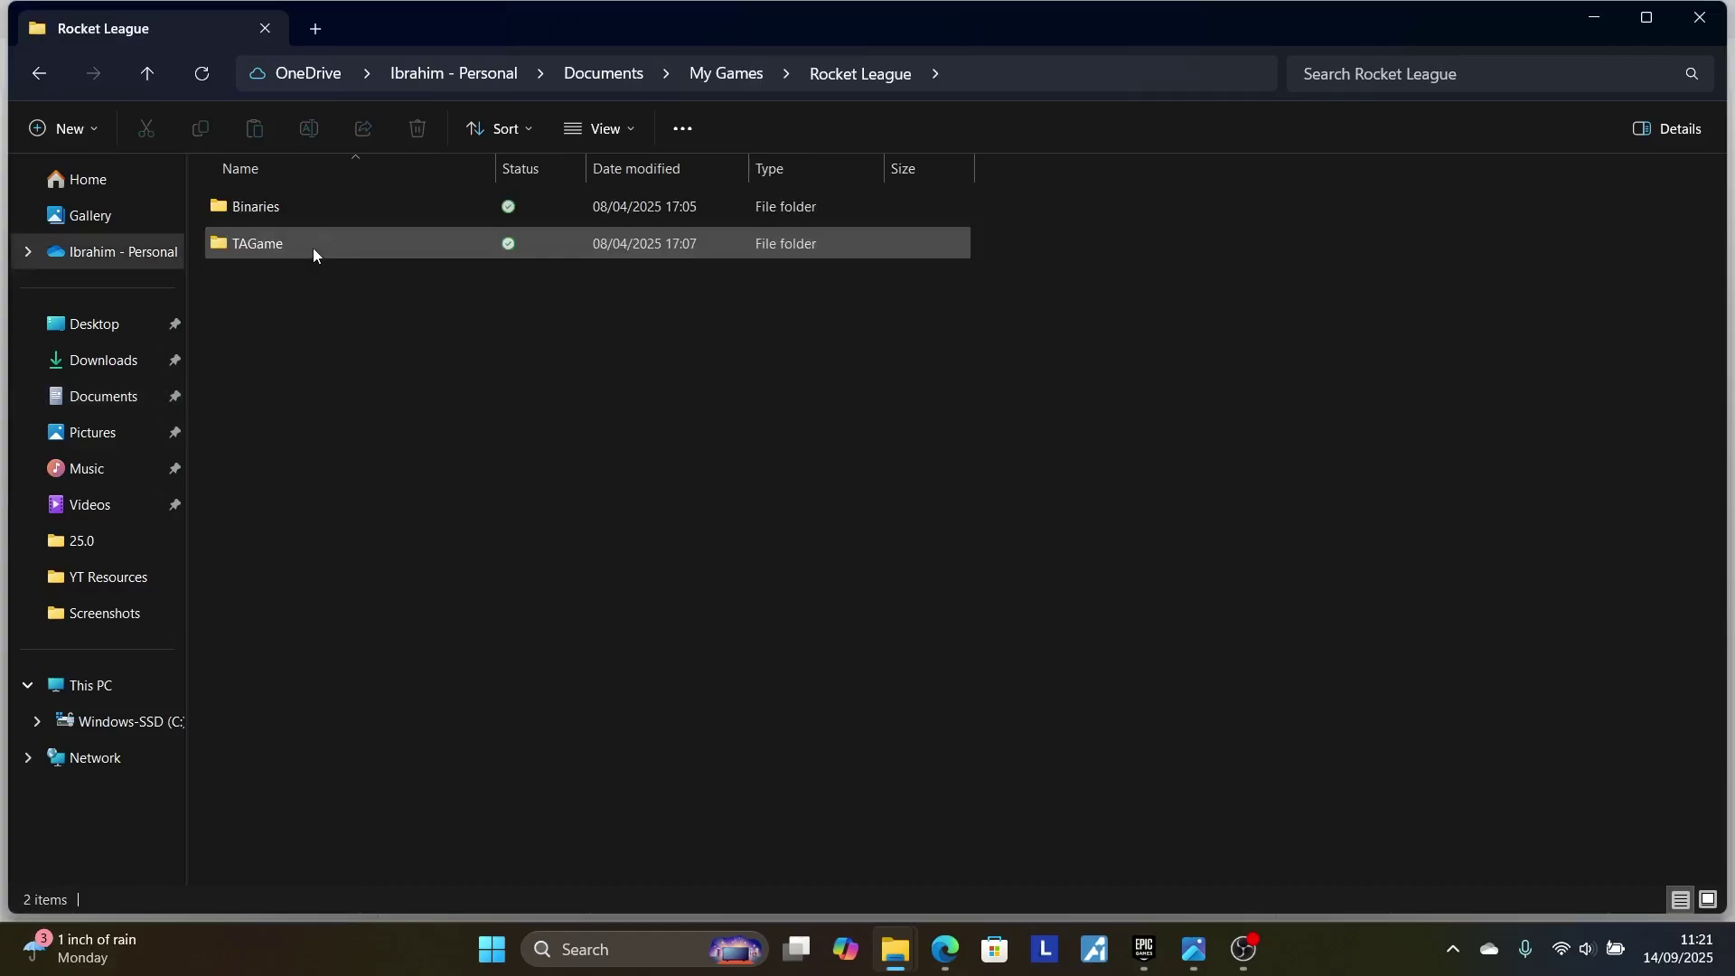
pyautogui.doubleClick(322, 248)
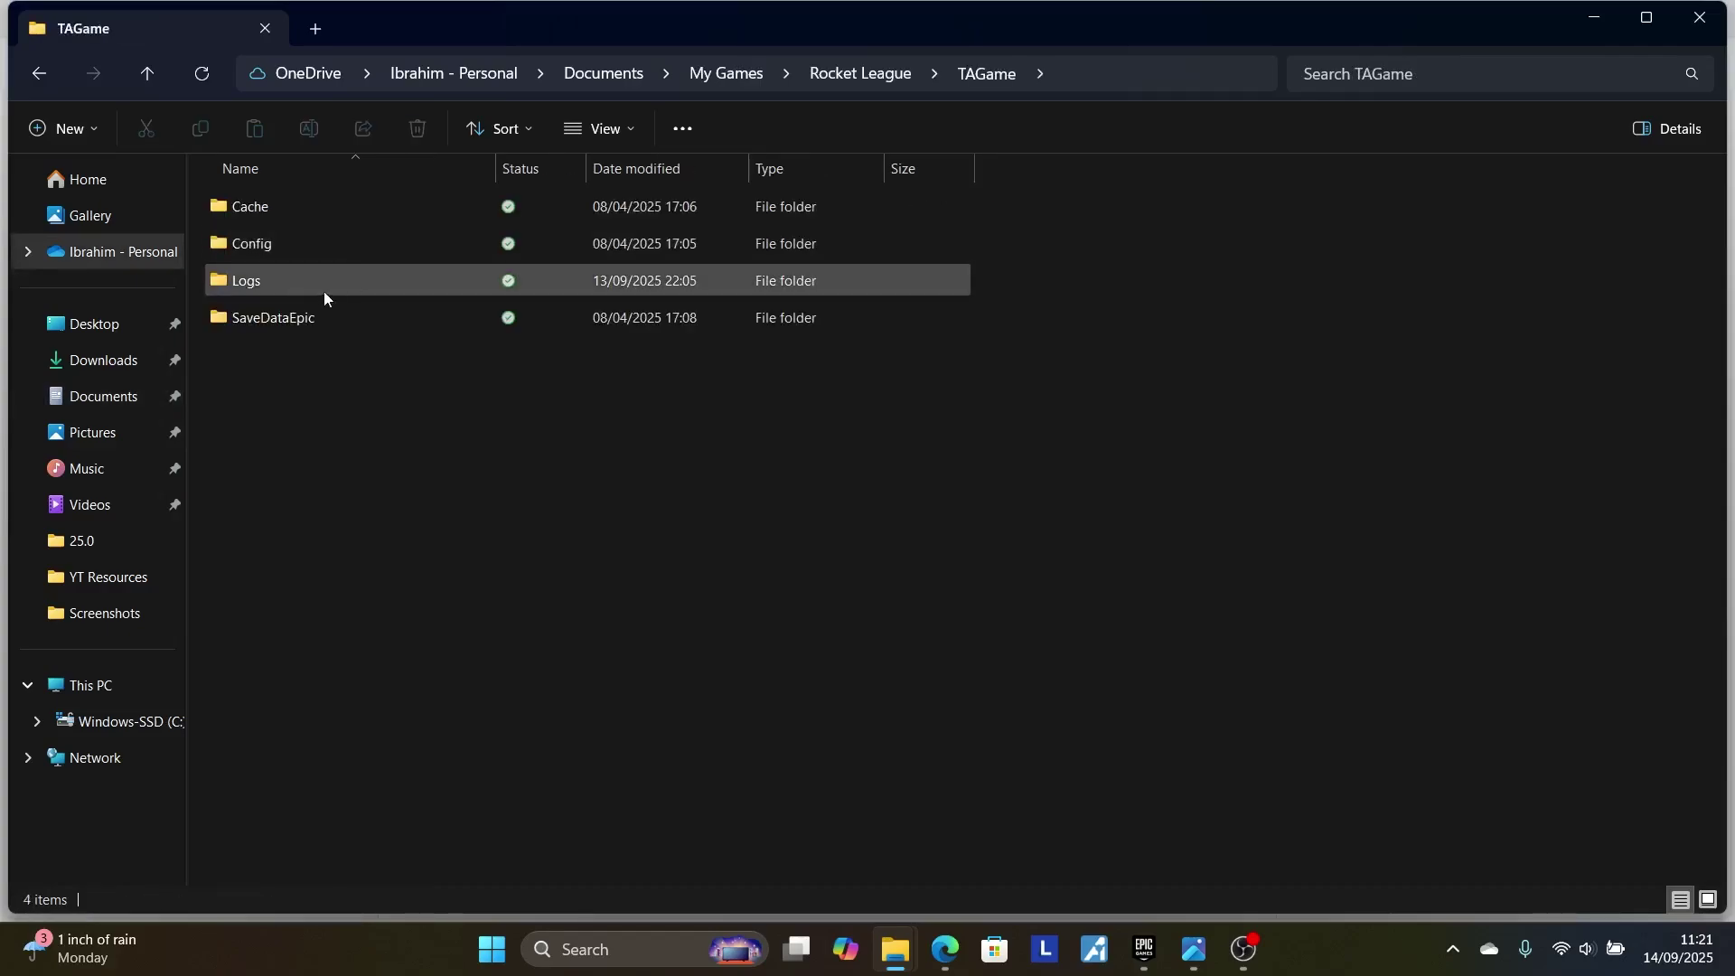
pyautogui.doubleClick(311, 322)
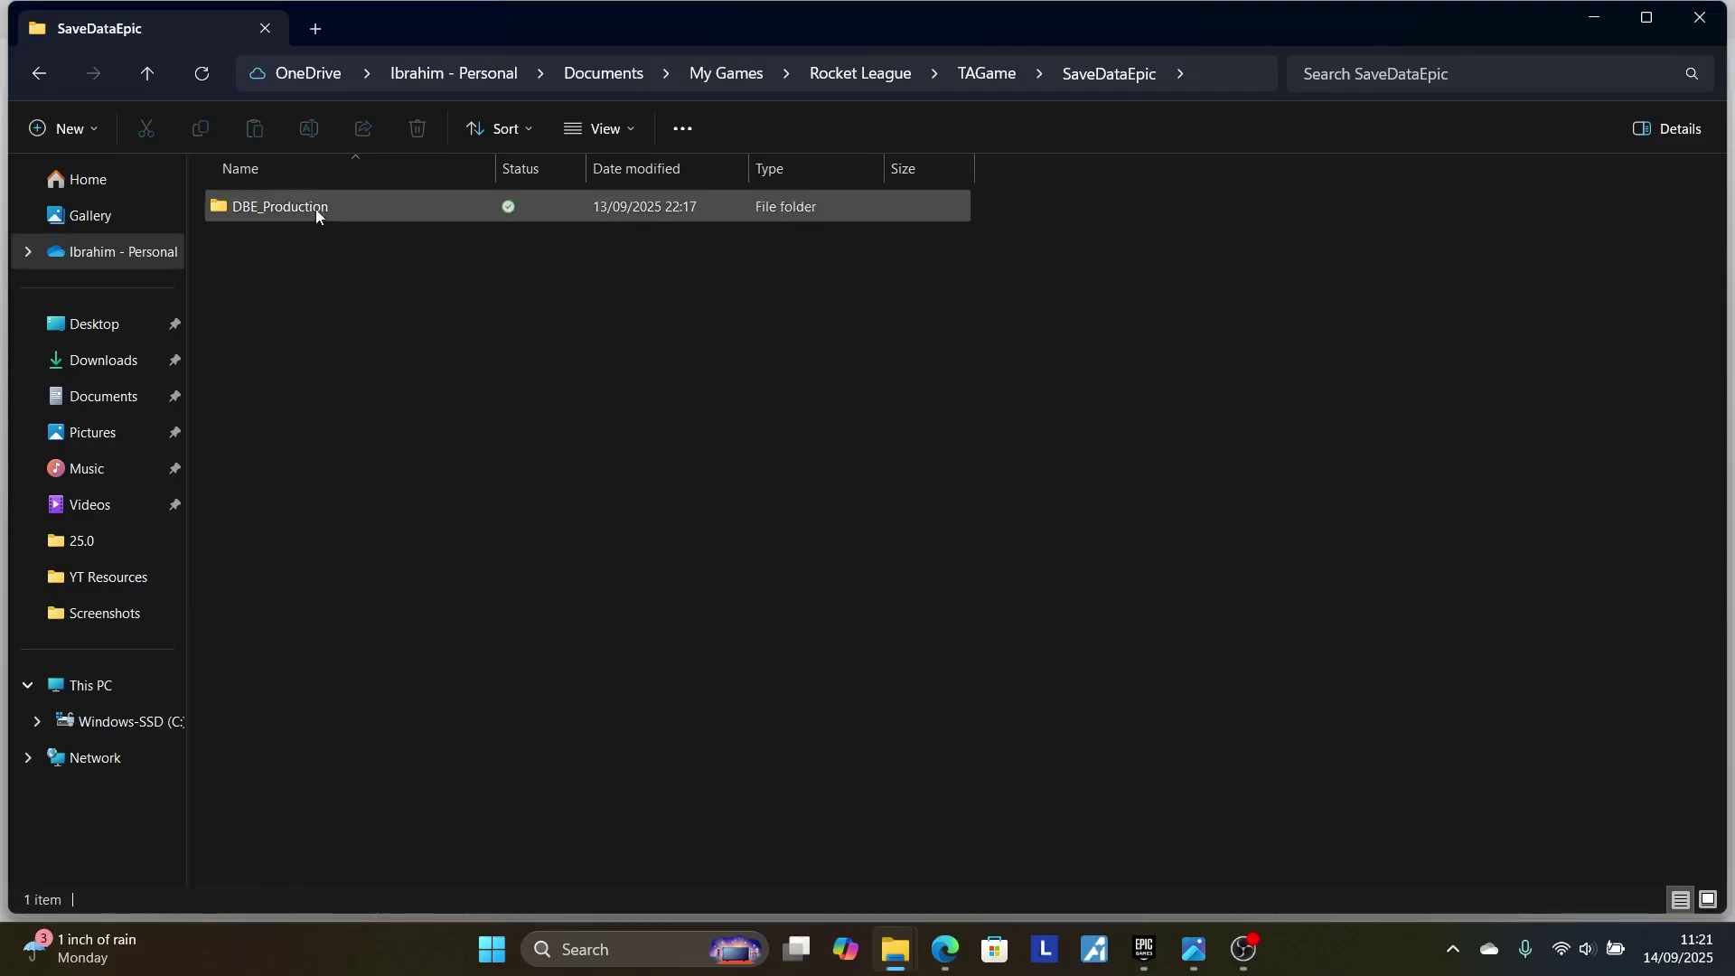
pyautogui.doubleClick(314, 209)
# - Delete both .save files in DBE_Production and close File Explorer
pyautogui.moveTo(340, 441); pyautogui.dragTo(384, 271)
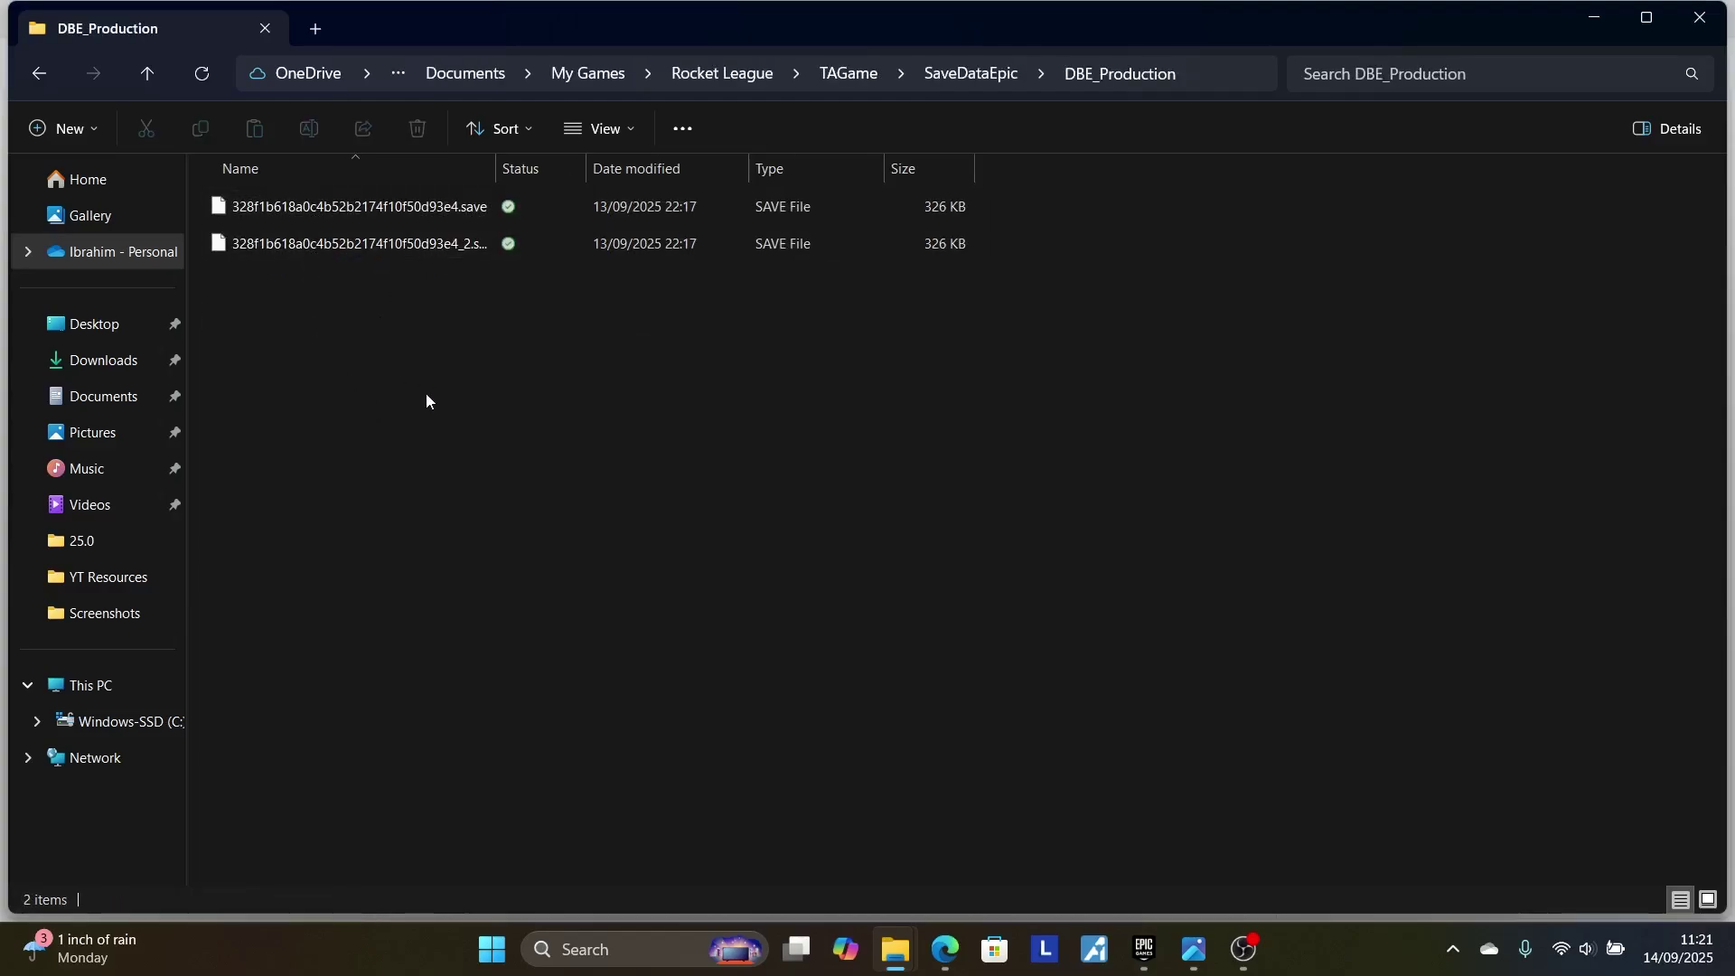
pyautogui.moveTo(410, 426); pyautogui.dragTo(416, 210)
pyautogui.rightClick(417, 213)
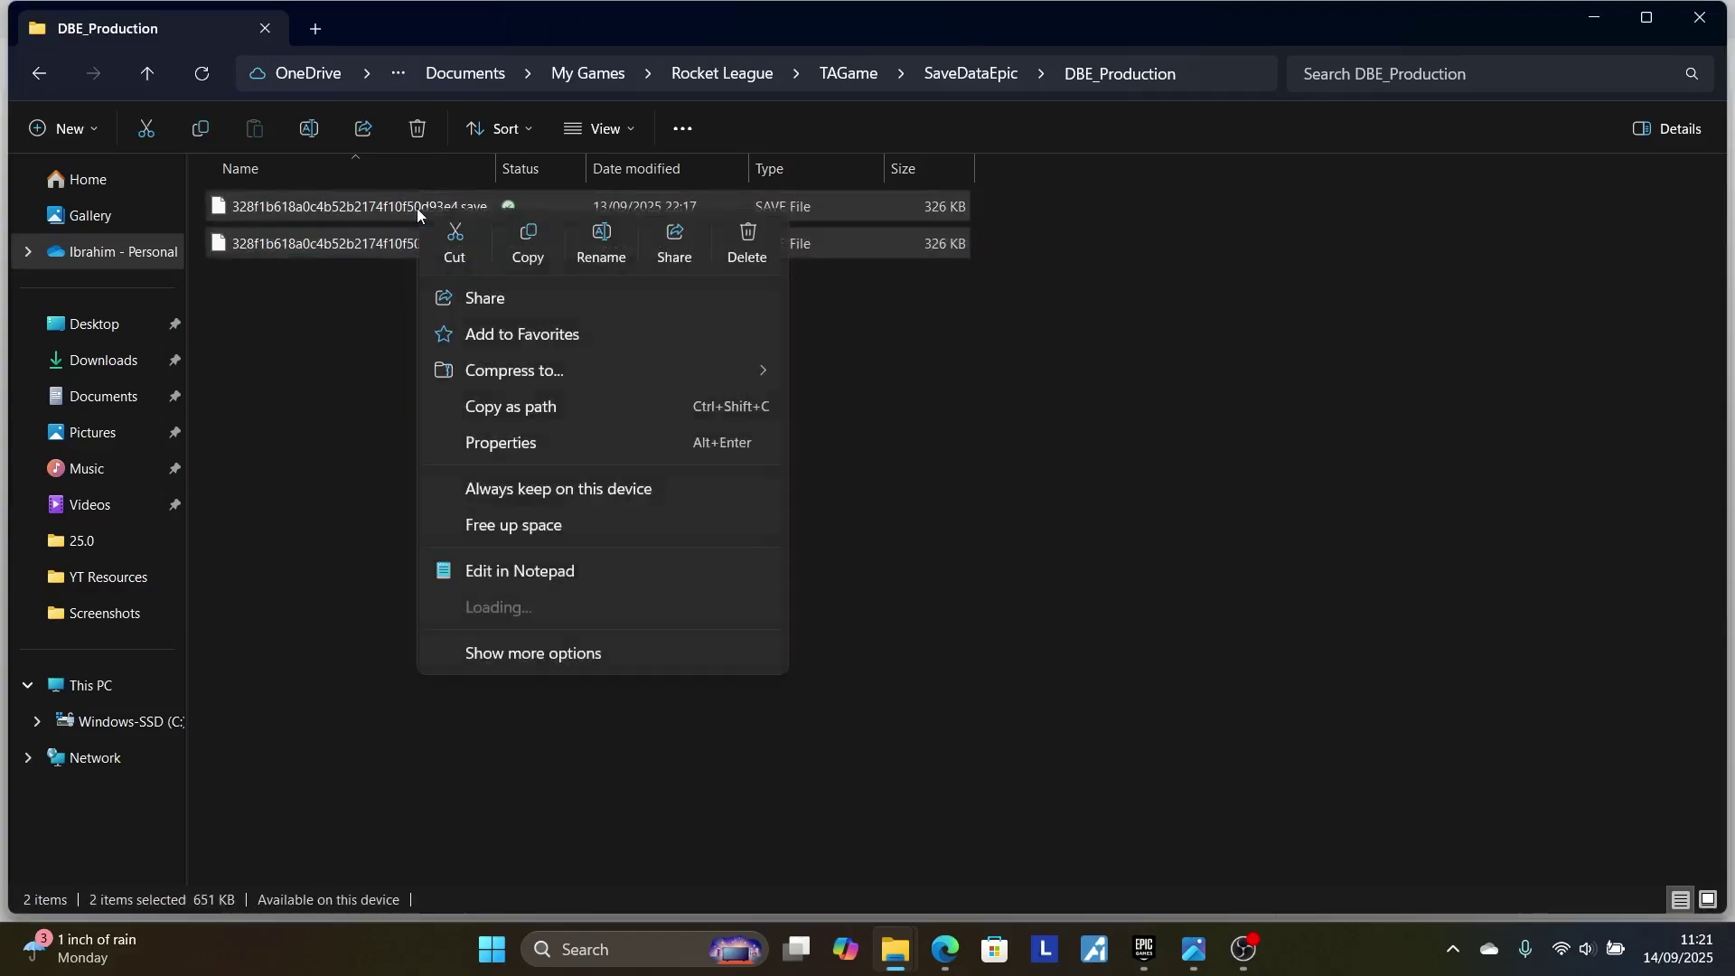
pyautogui.click(269, 323)
pyautogui.click(1700, 17)
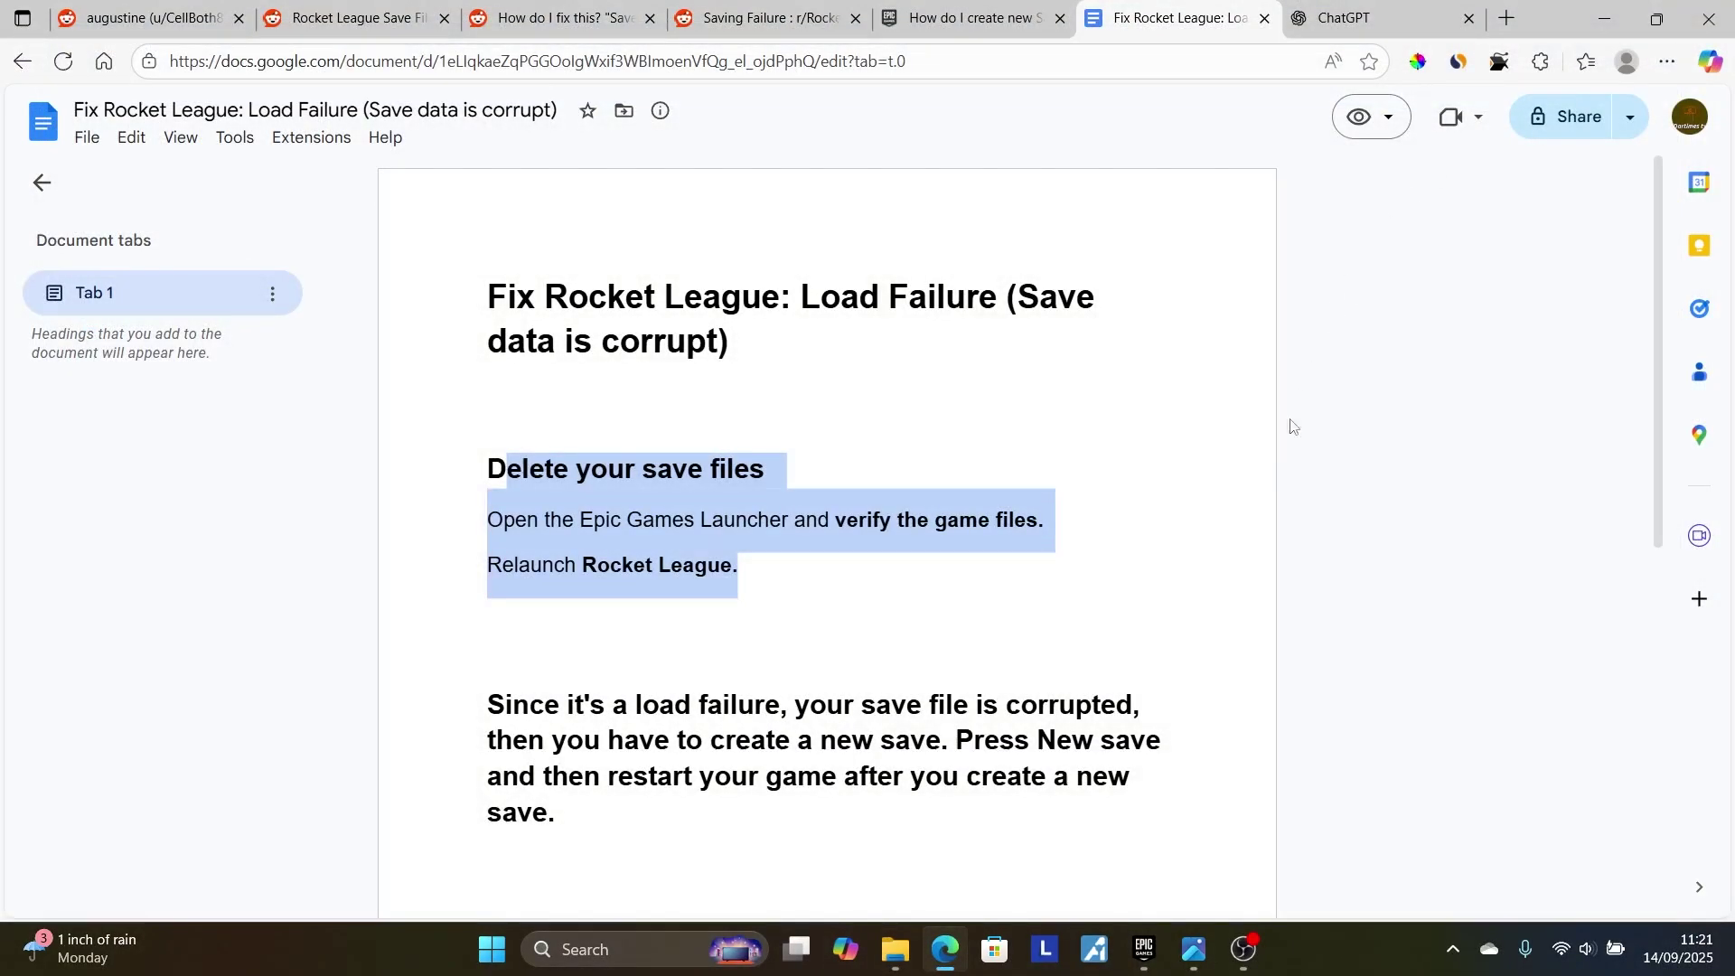
# - Run Verify Files on Rocket League from its Manage options in the Epic library, then close the launcher
pyautogui.click(1144, 949)
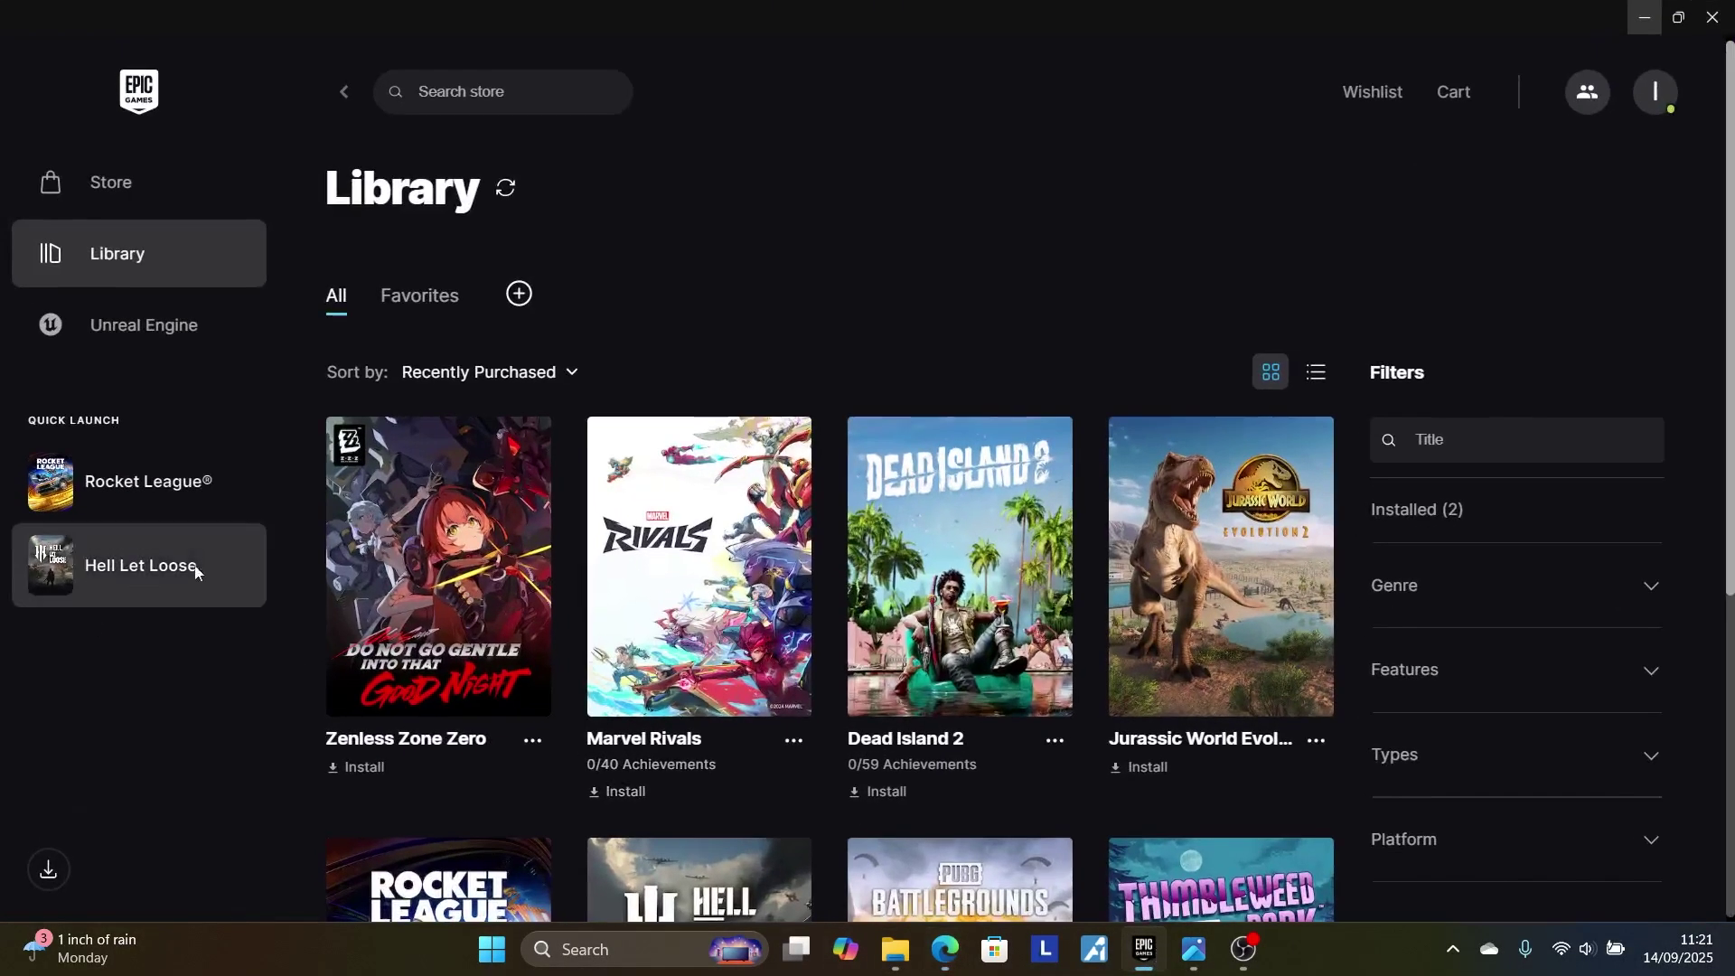
pyautogui.scroll(-5, 355, 373)
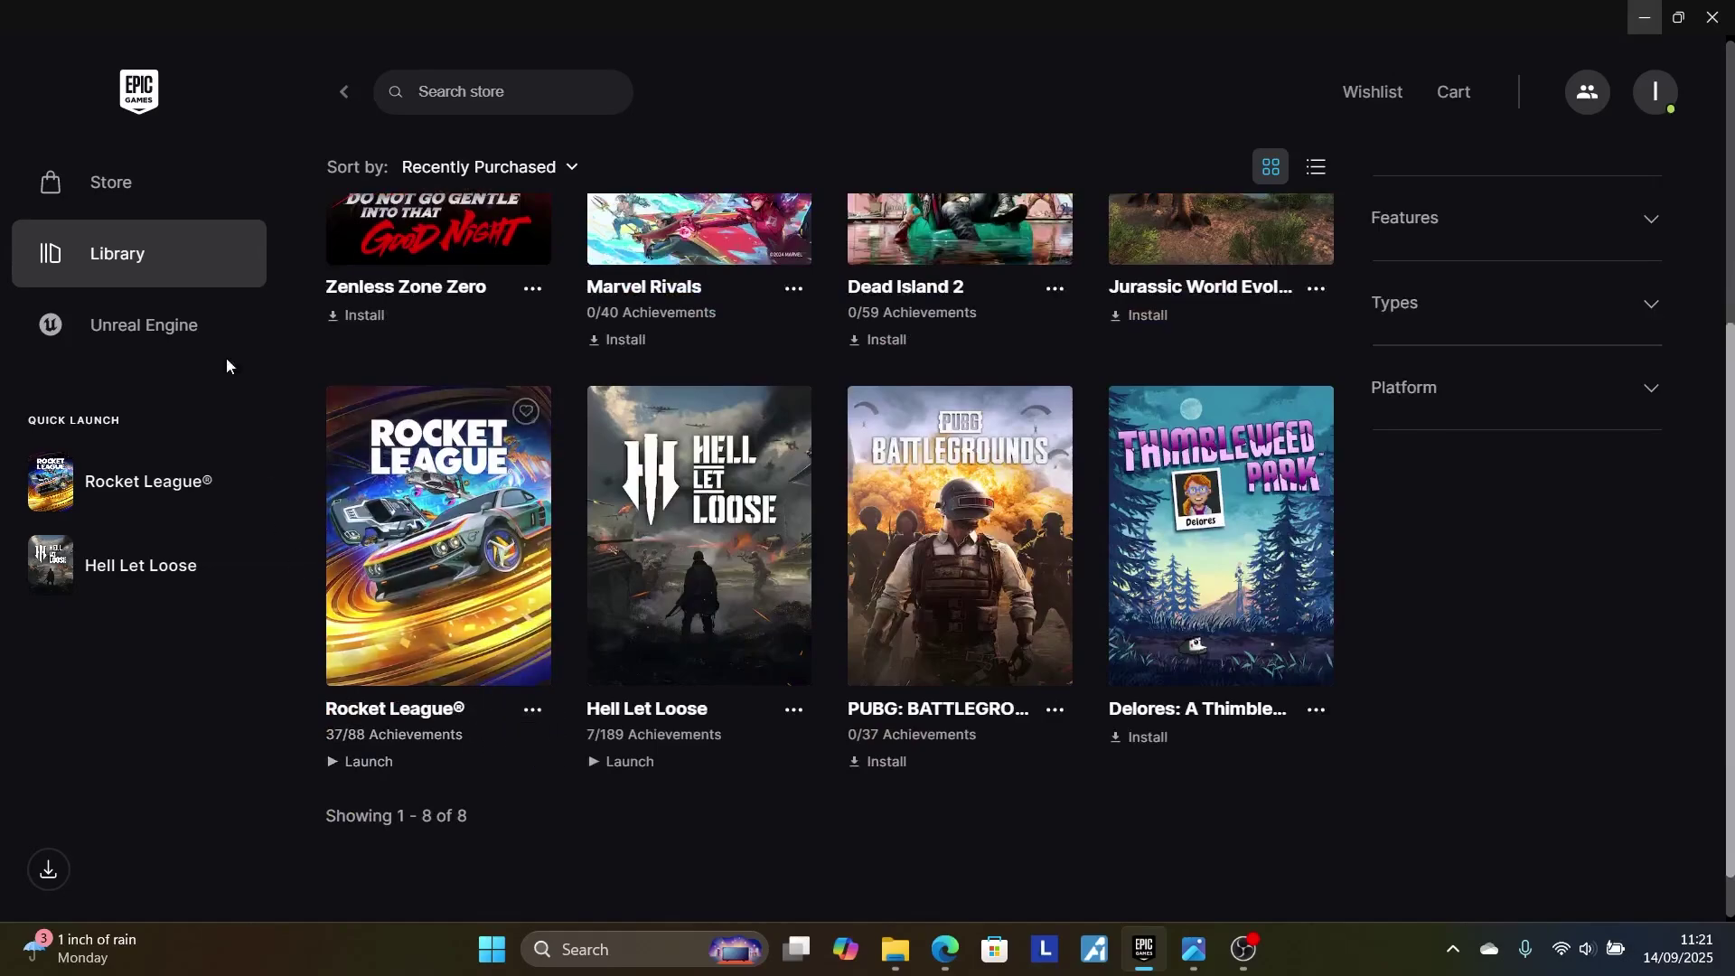
pyautogui.click(533, 710)
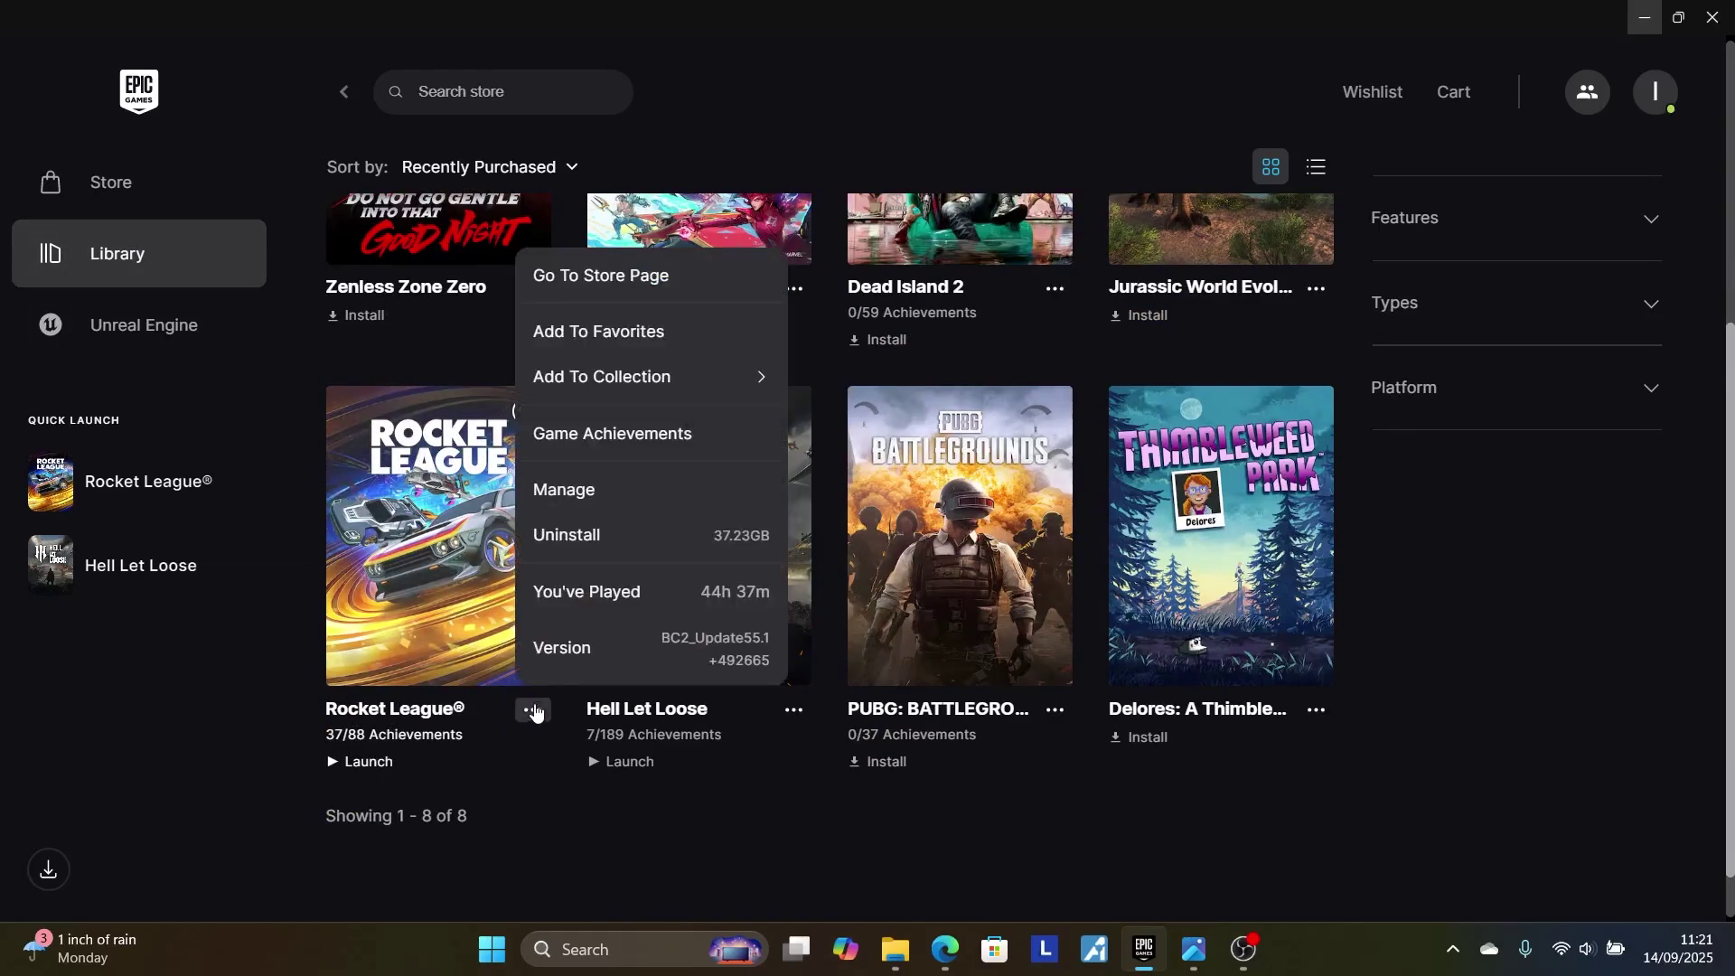
pyautogui.click(618, 498)
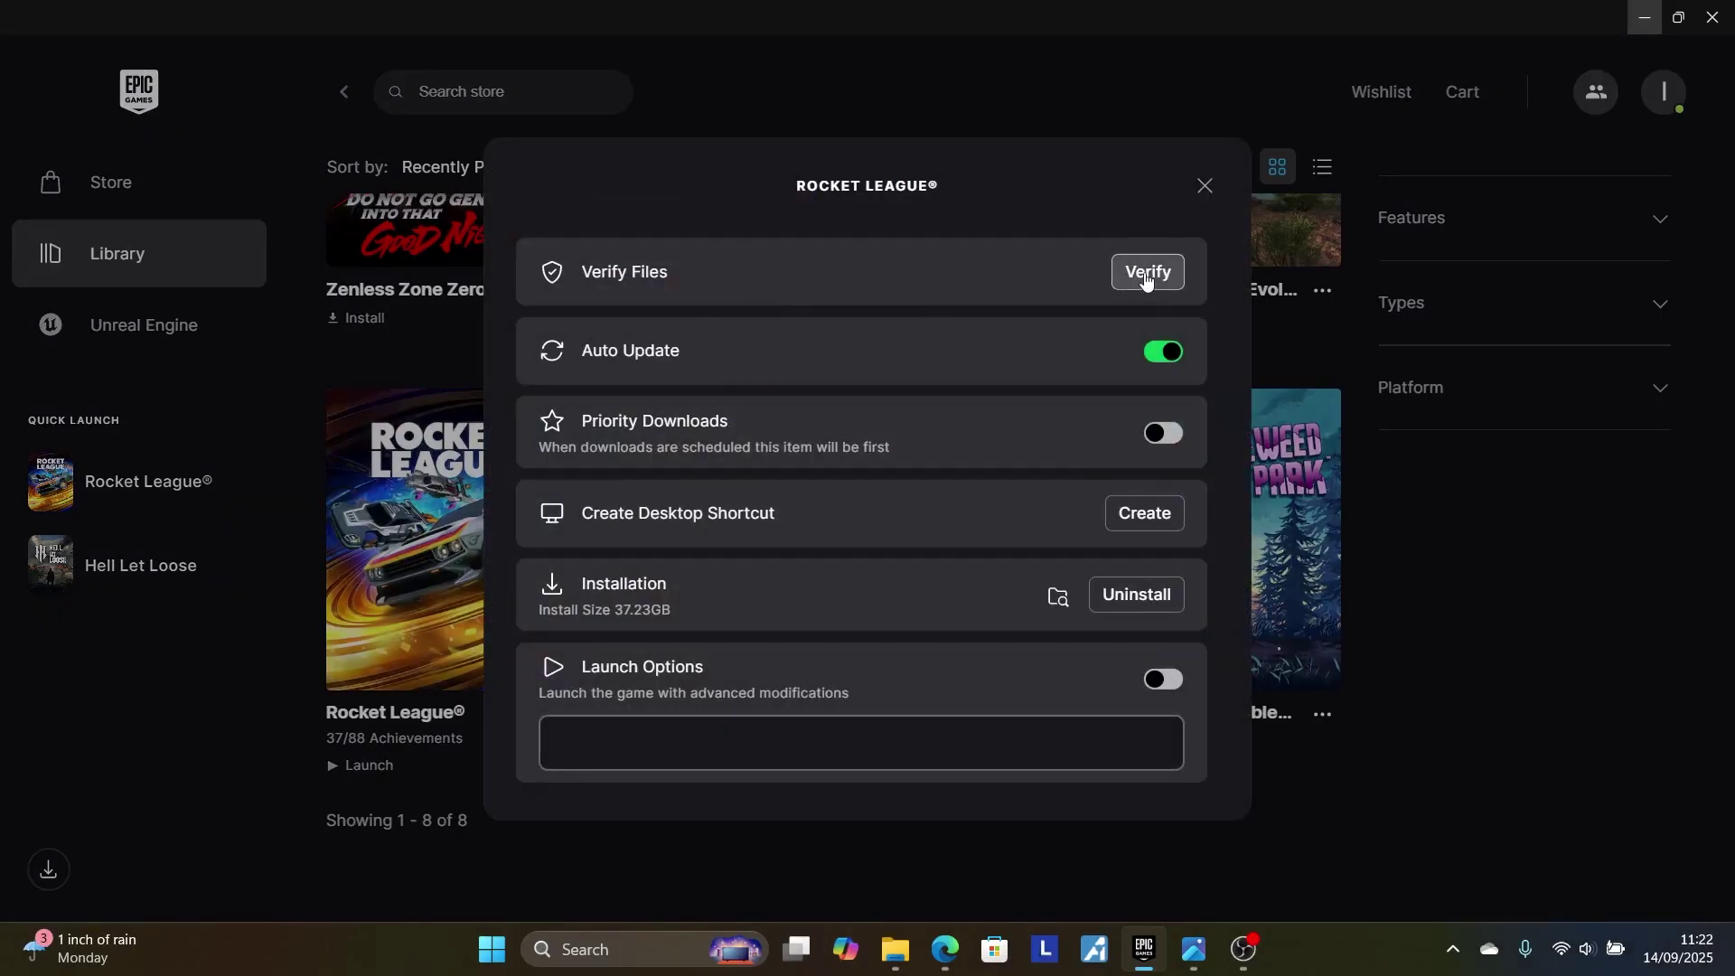
pyautogui.click(1191, 188)
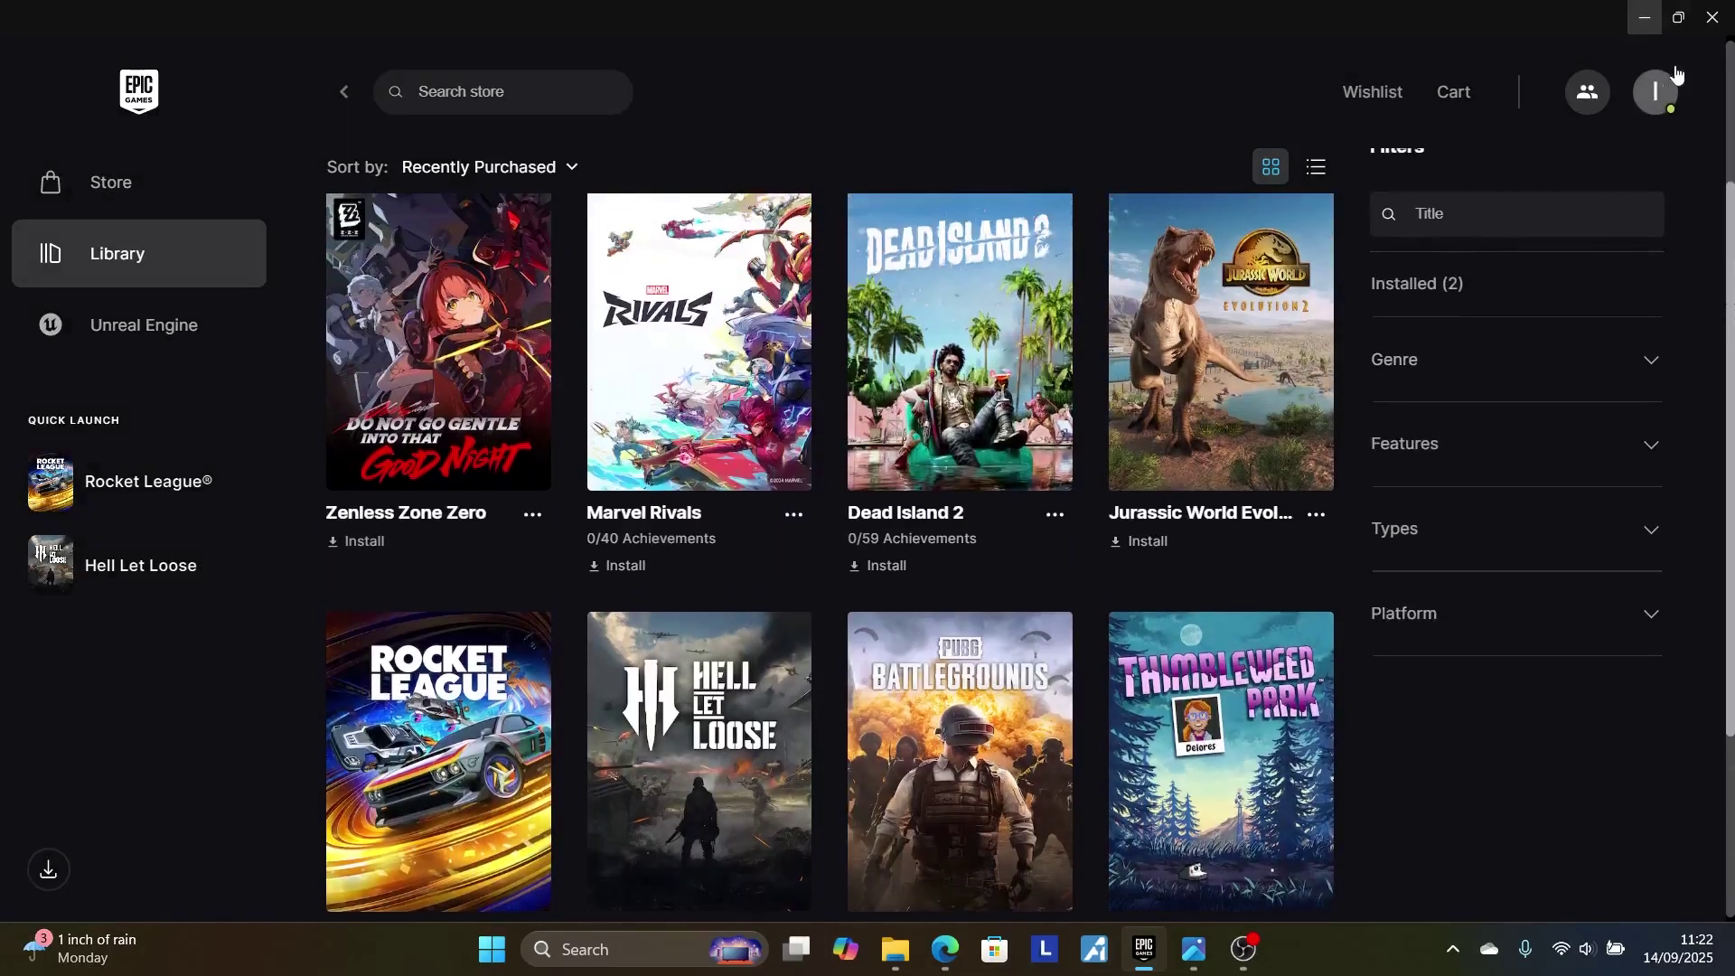
pyautogui.click(1711, 20)
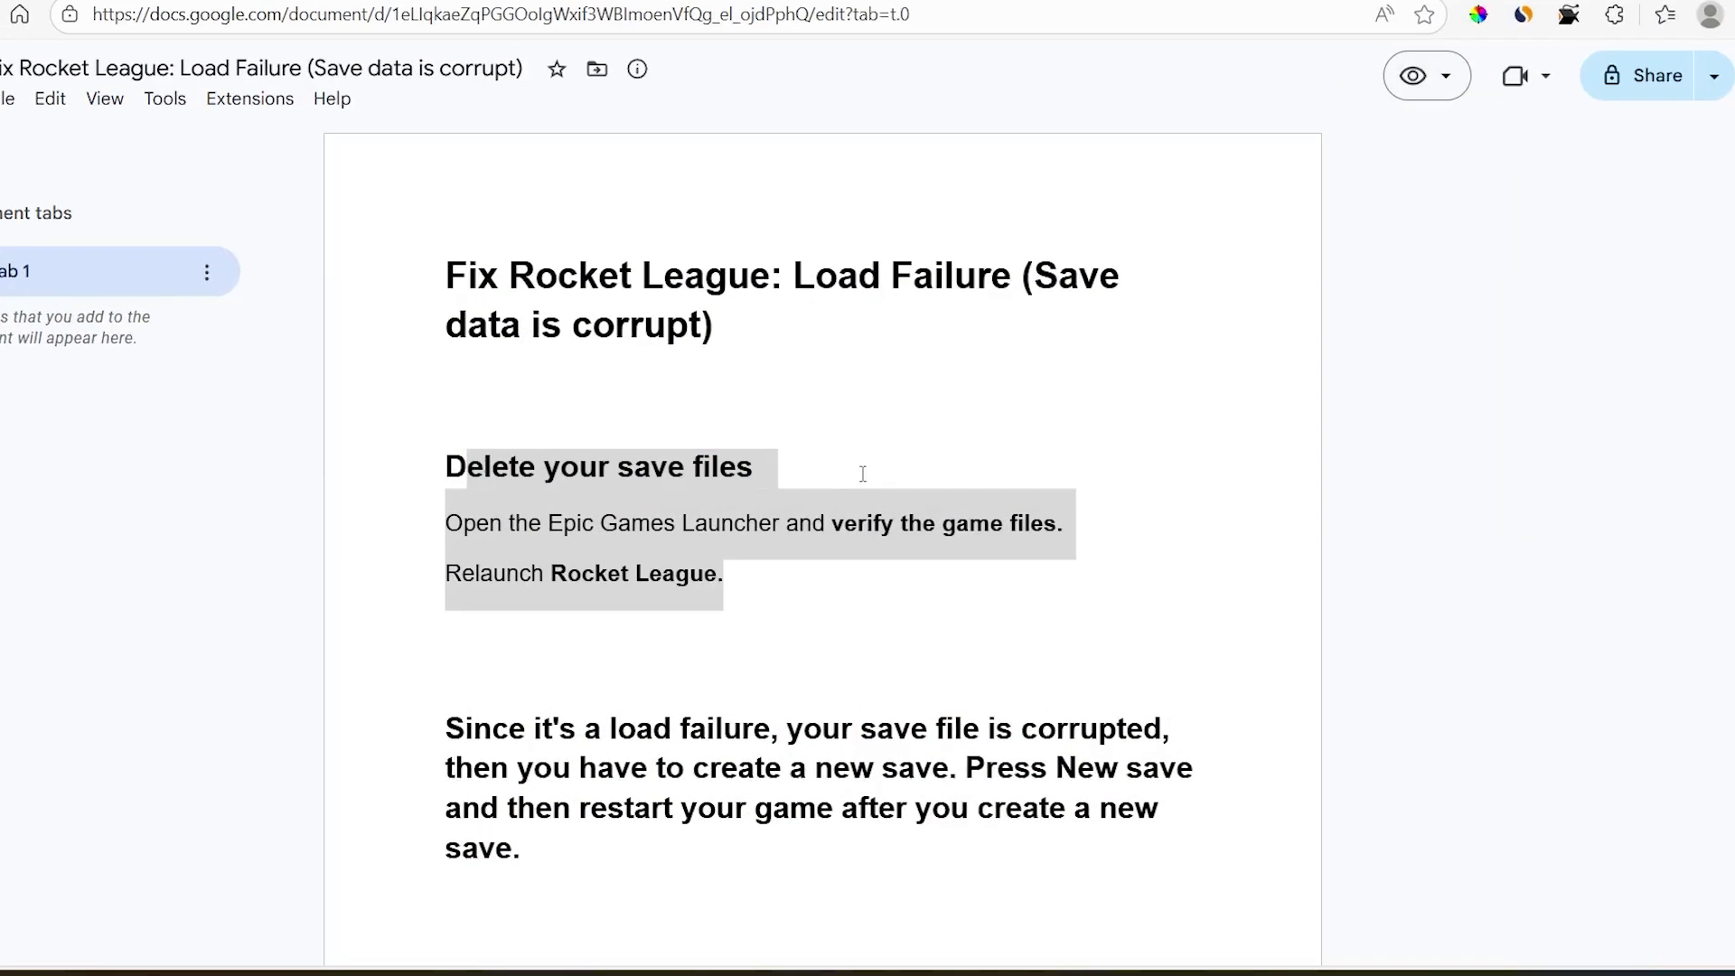
# - Scroll down through the Google Doc's save-file fix steps and back up
pyautogui.scroll(-3, 863, 475)
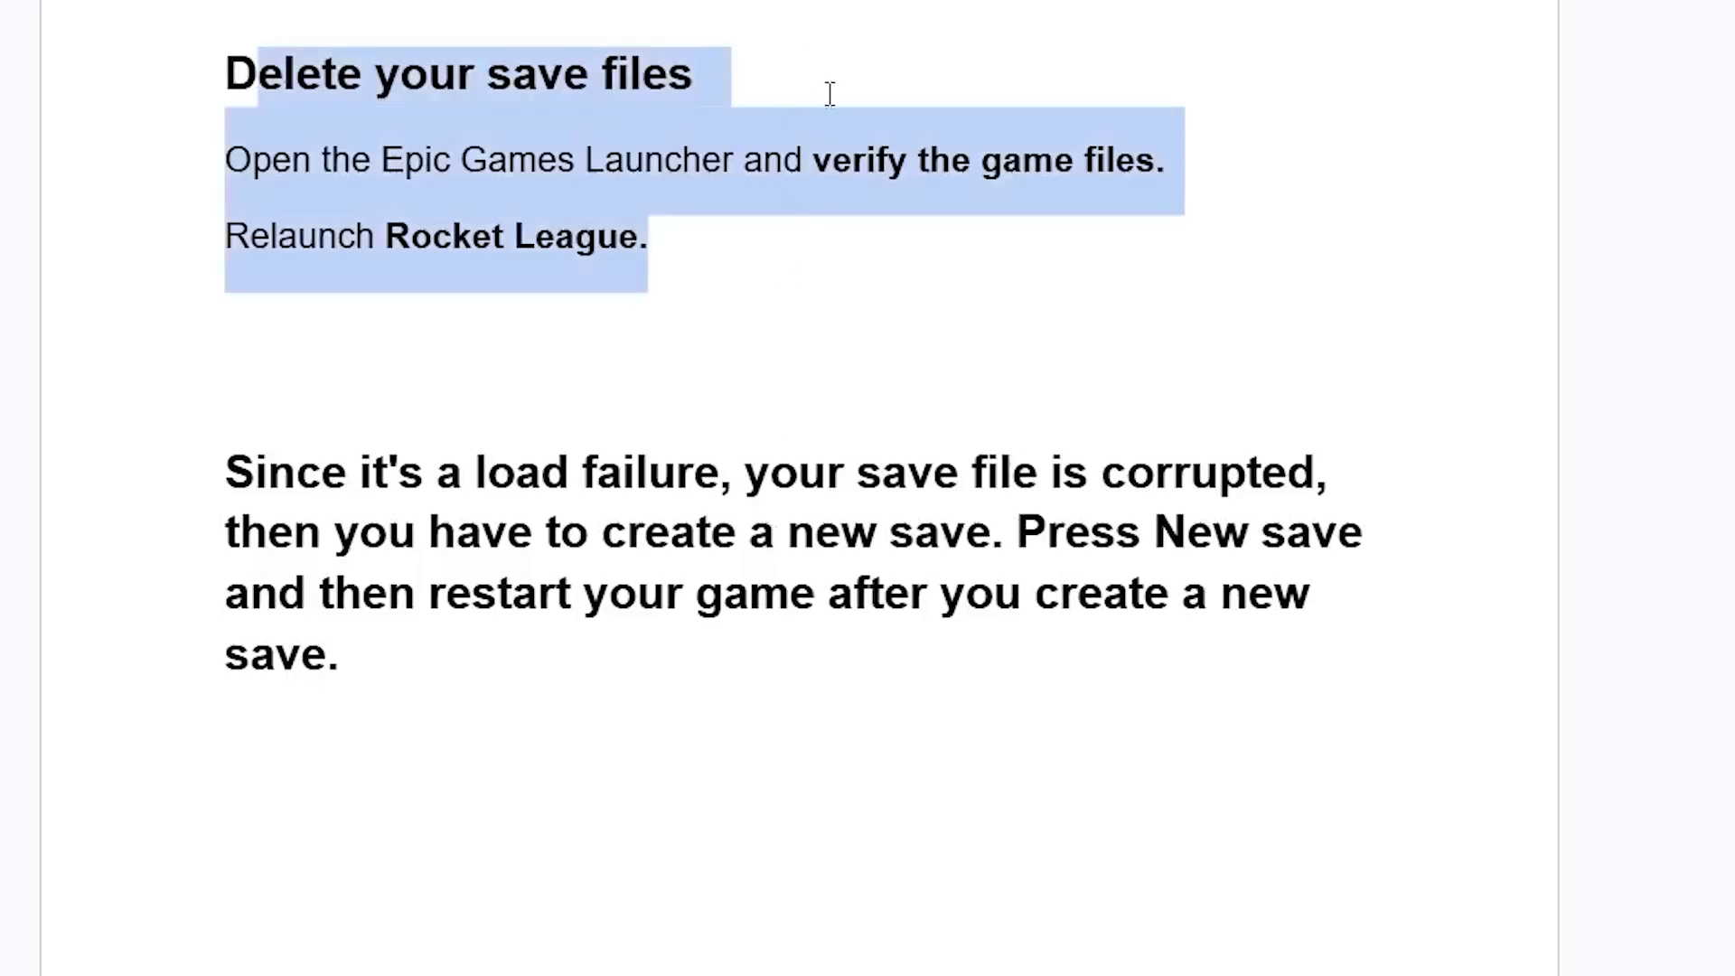
pyautogui.scroll(4, 830, 93)
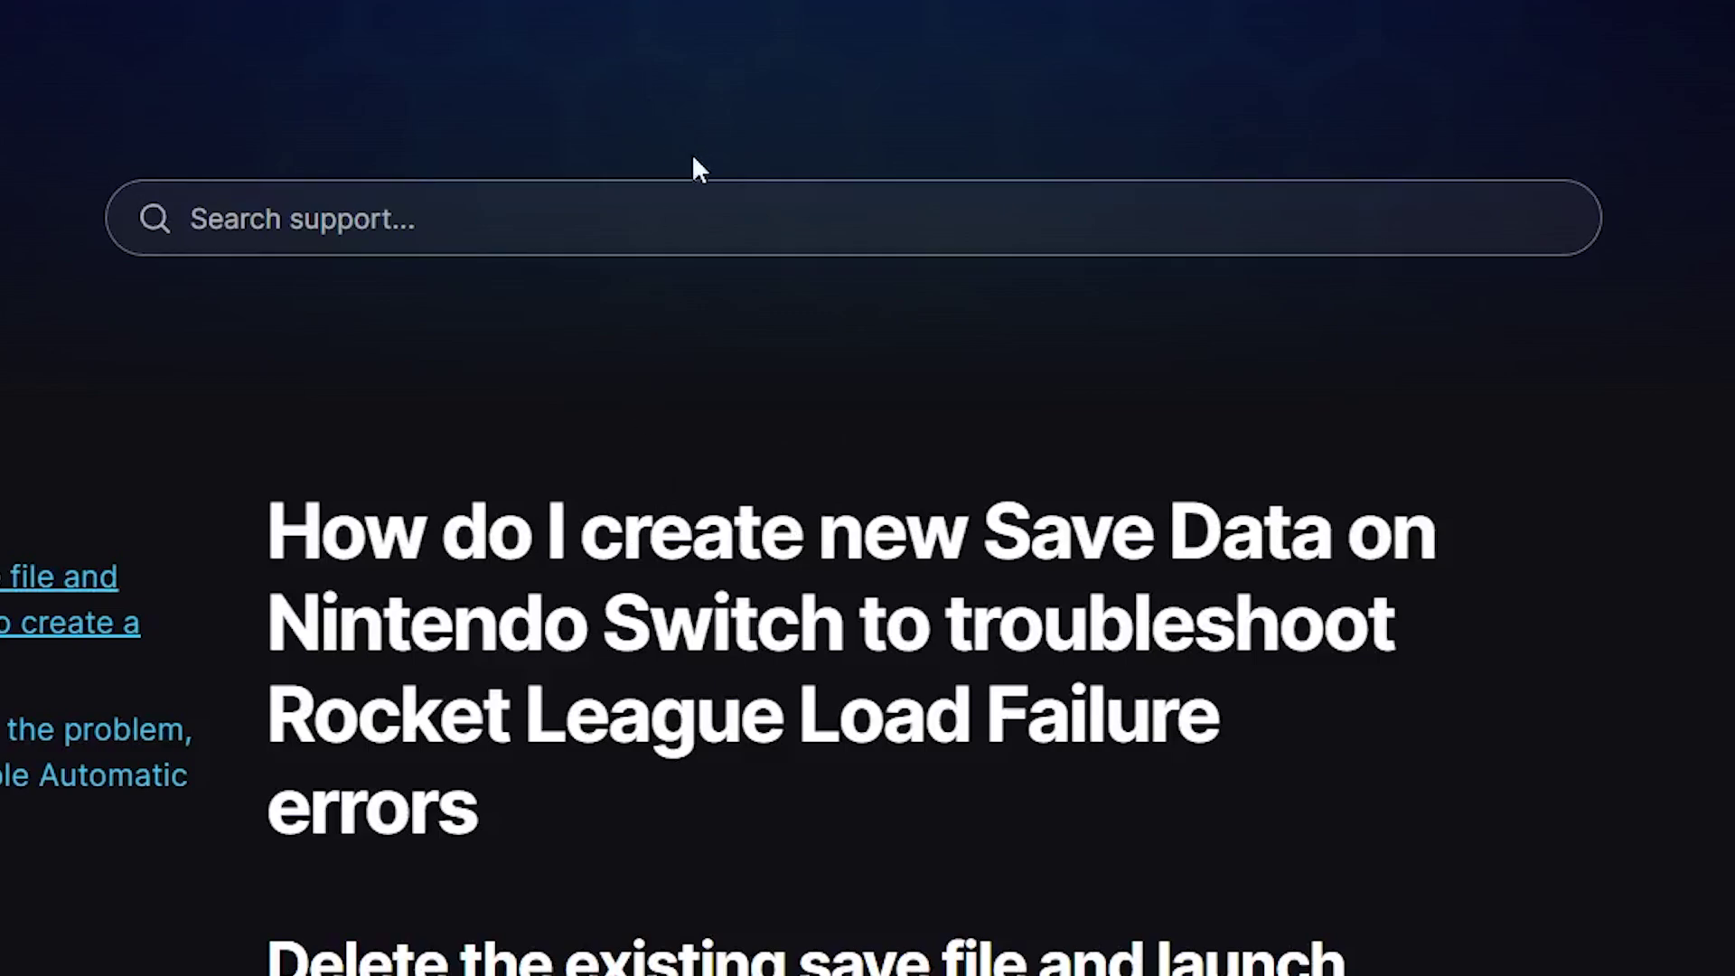
pyautogui.scroll(-6, 642, 424)
pyautogui.scroll(4, 643, 425)
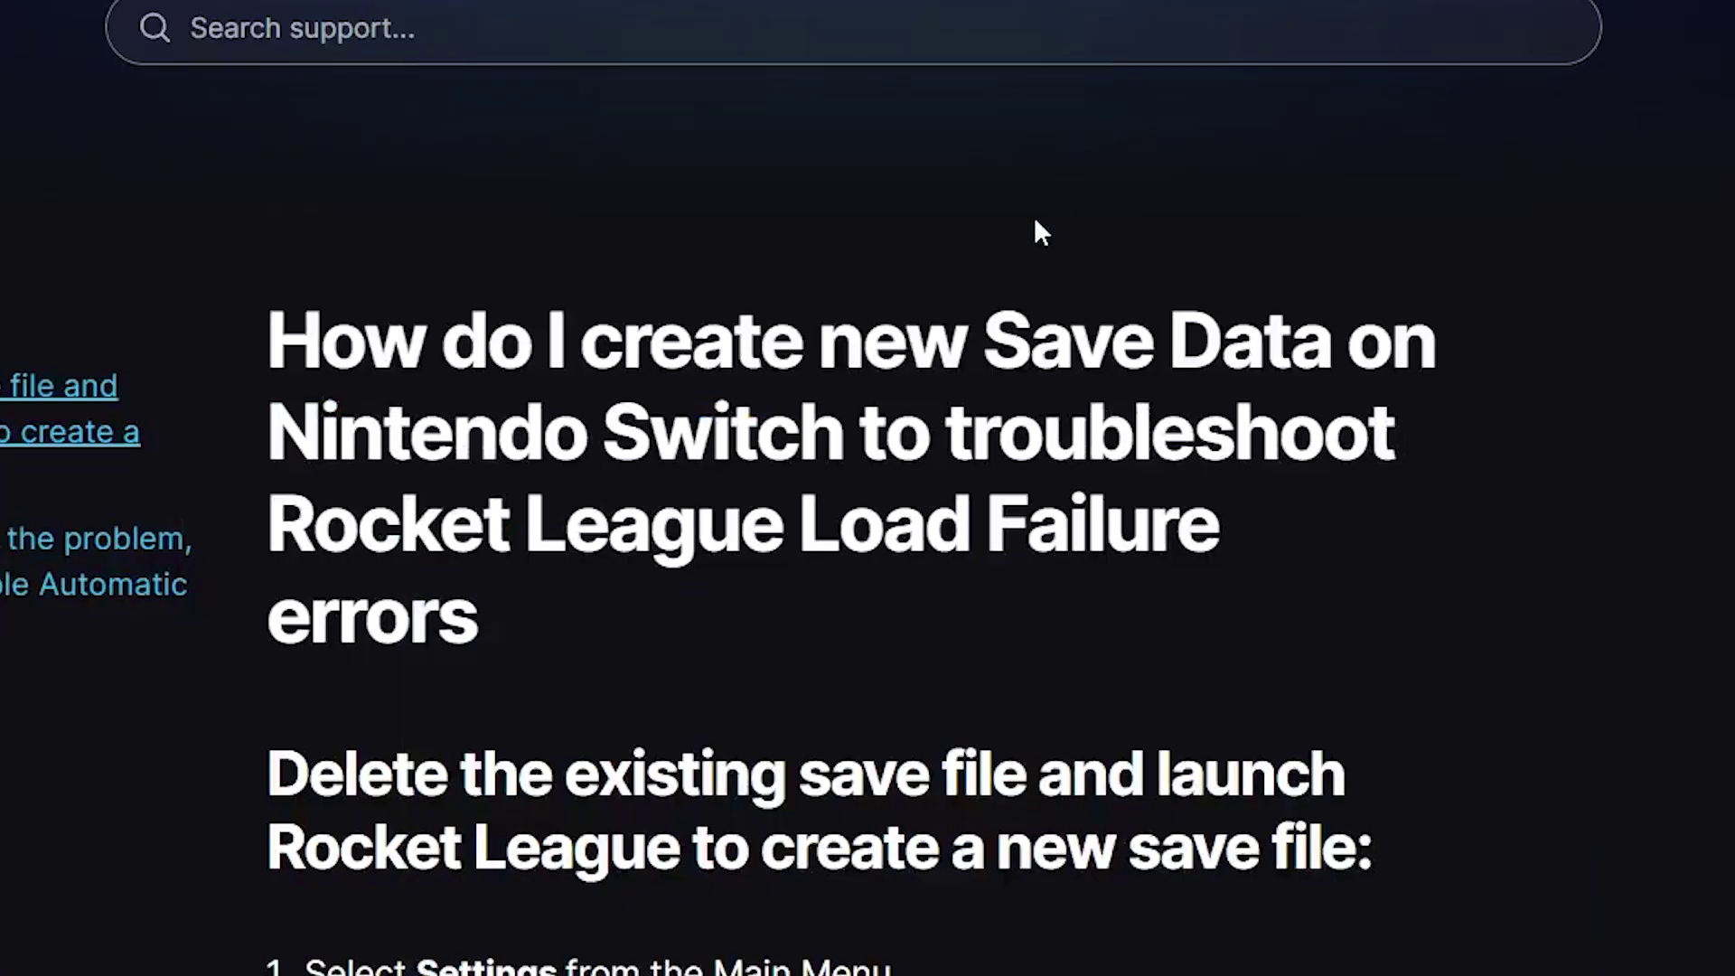
pyautogui.scroll(-3, 1036, 225)
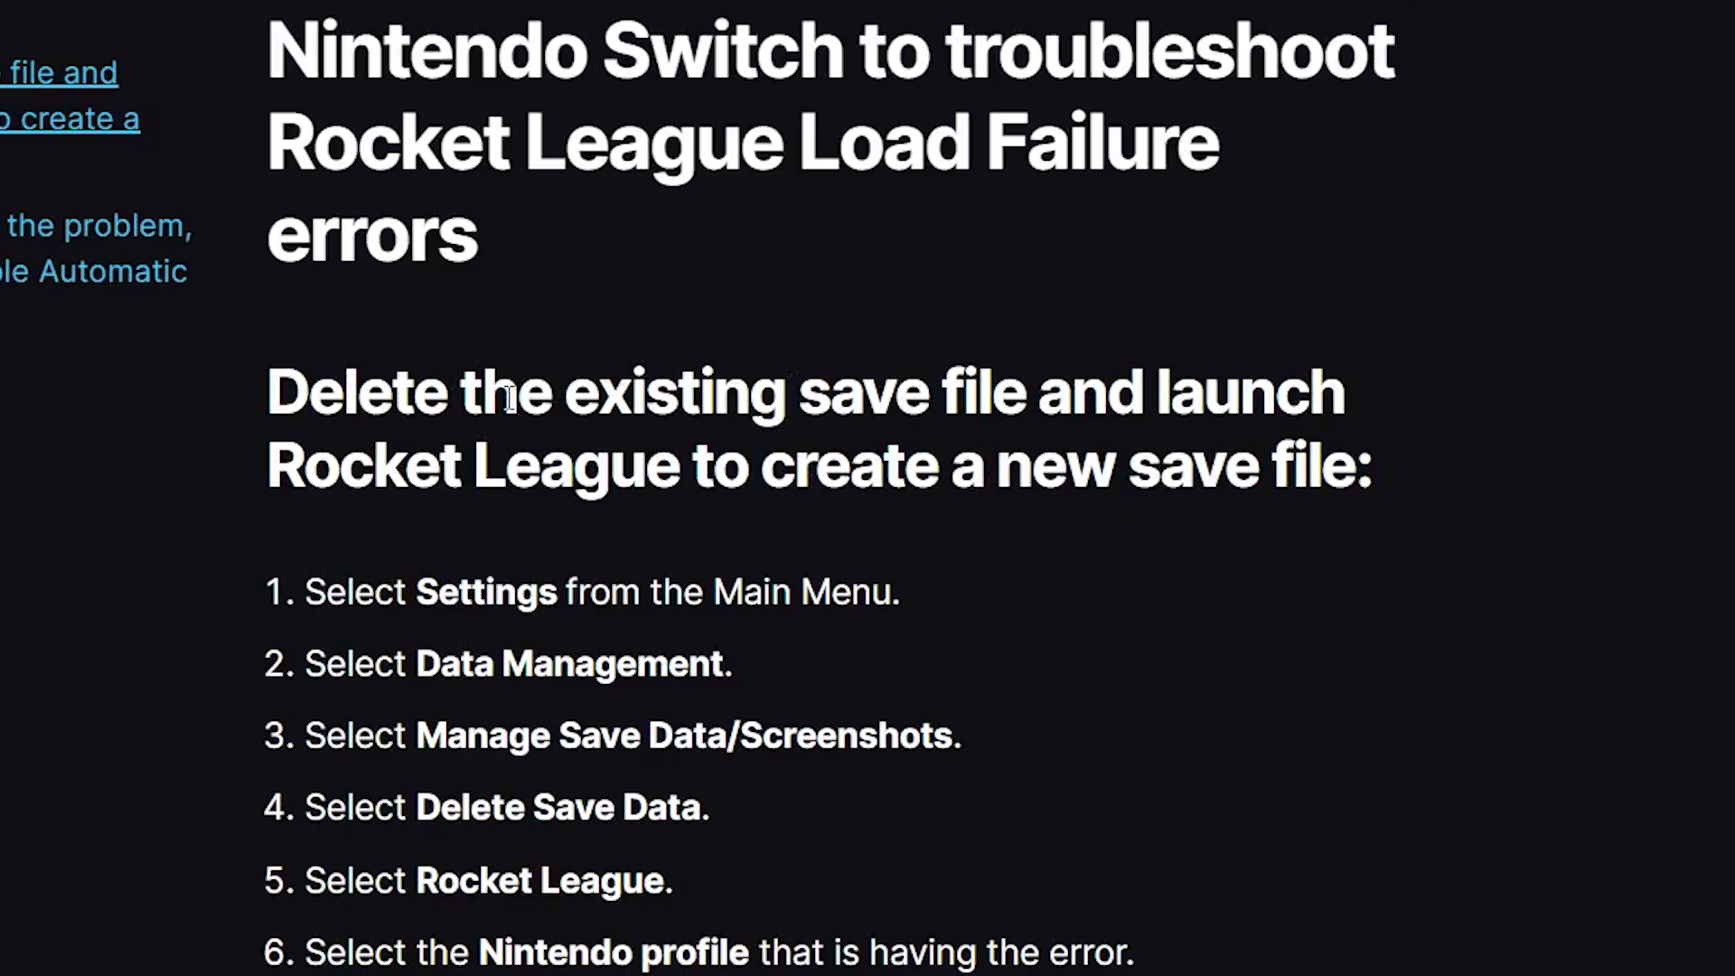
pyautogui.scroll(-2, 523, 435)
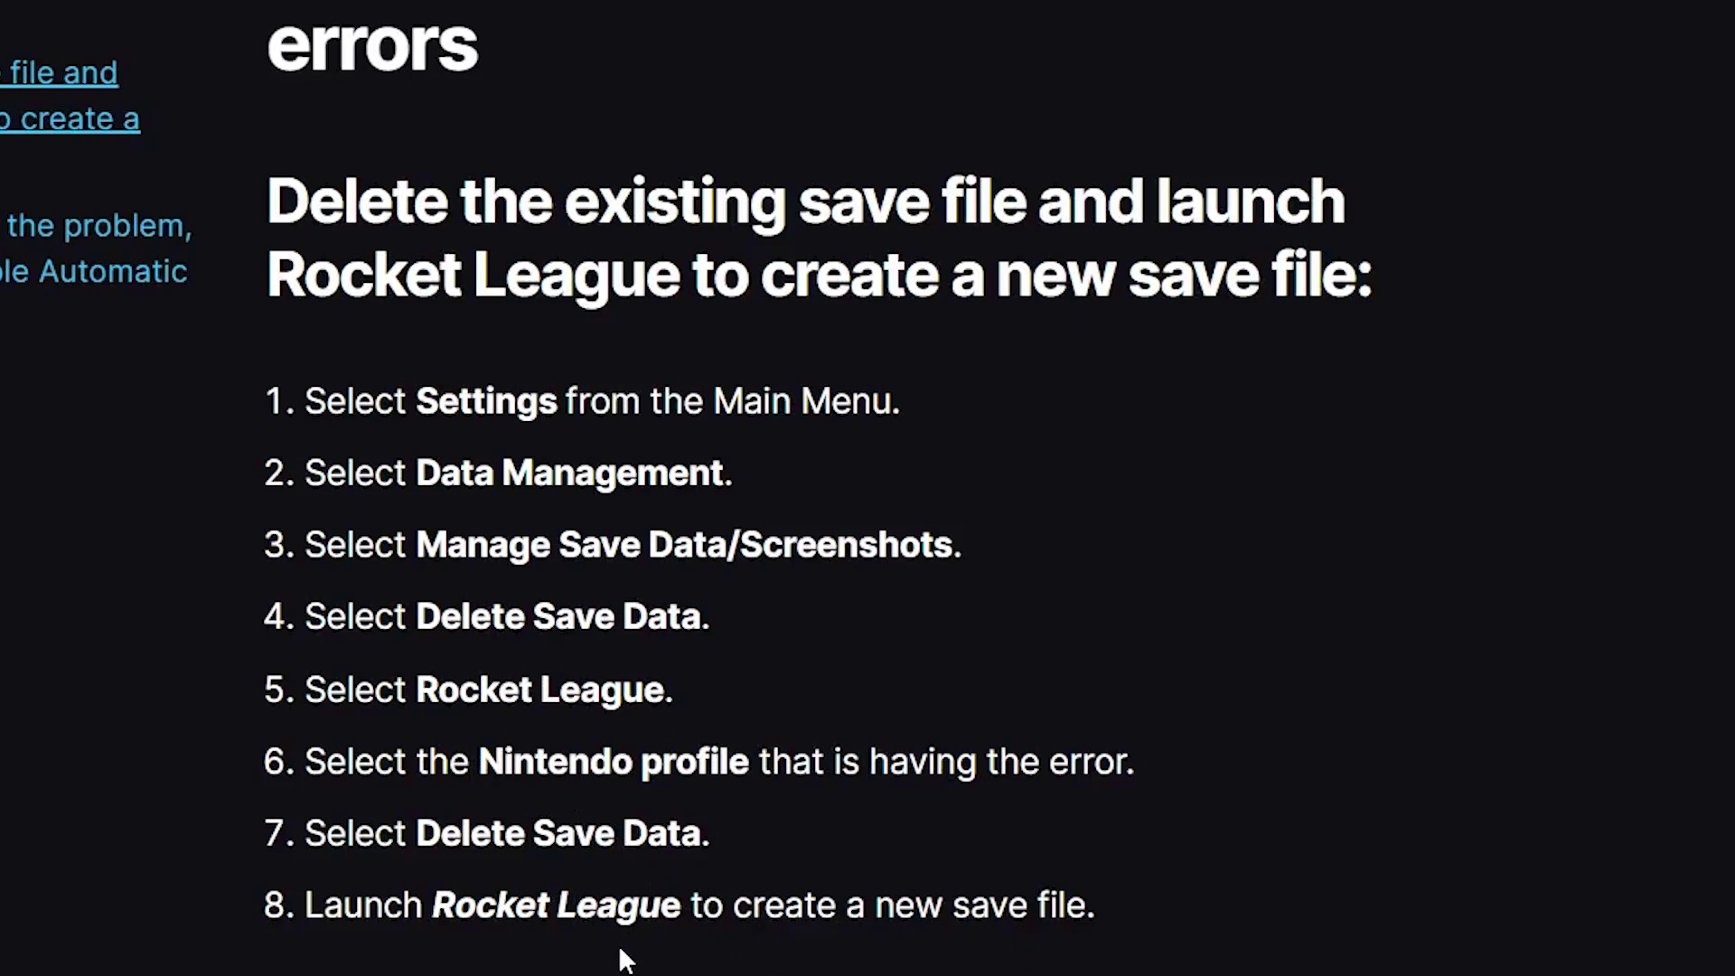
pyautogui.scroll(-3, 814, 931)
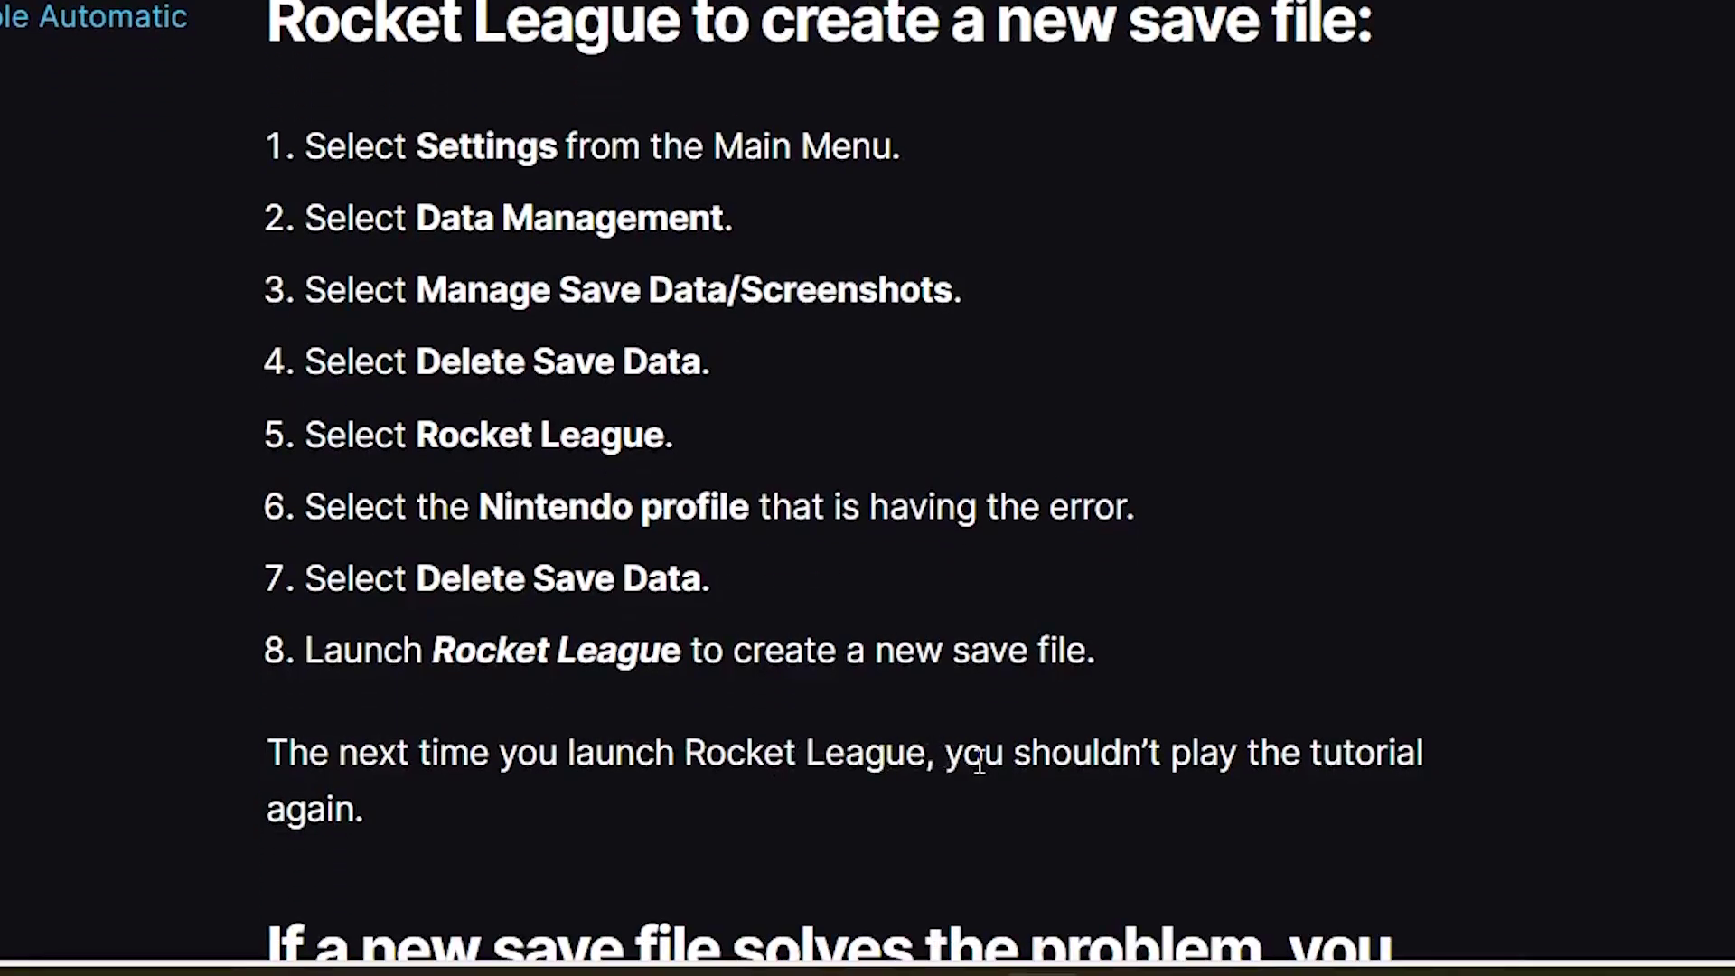
pyautogui.scroll(6, 700, 718)
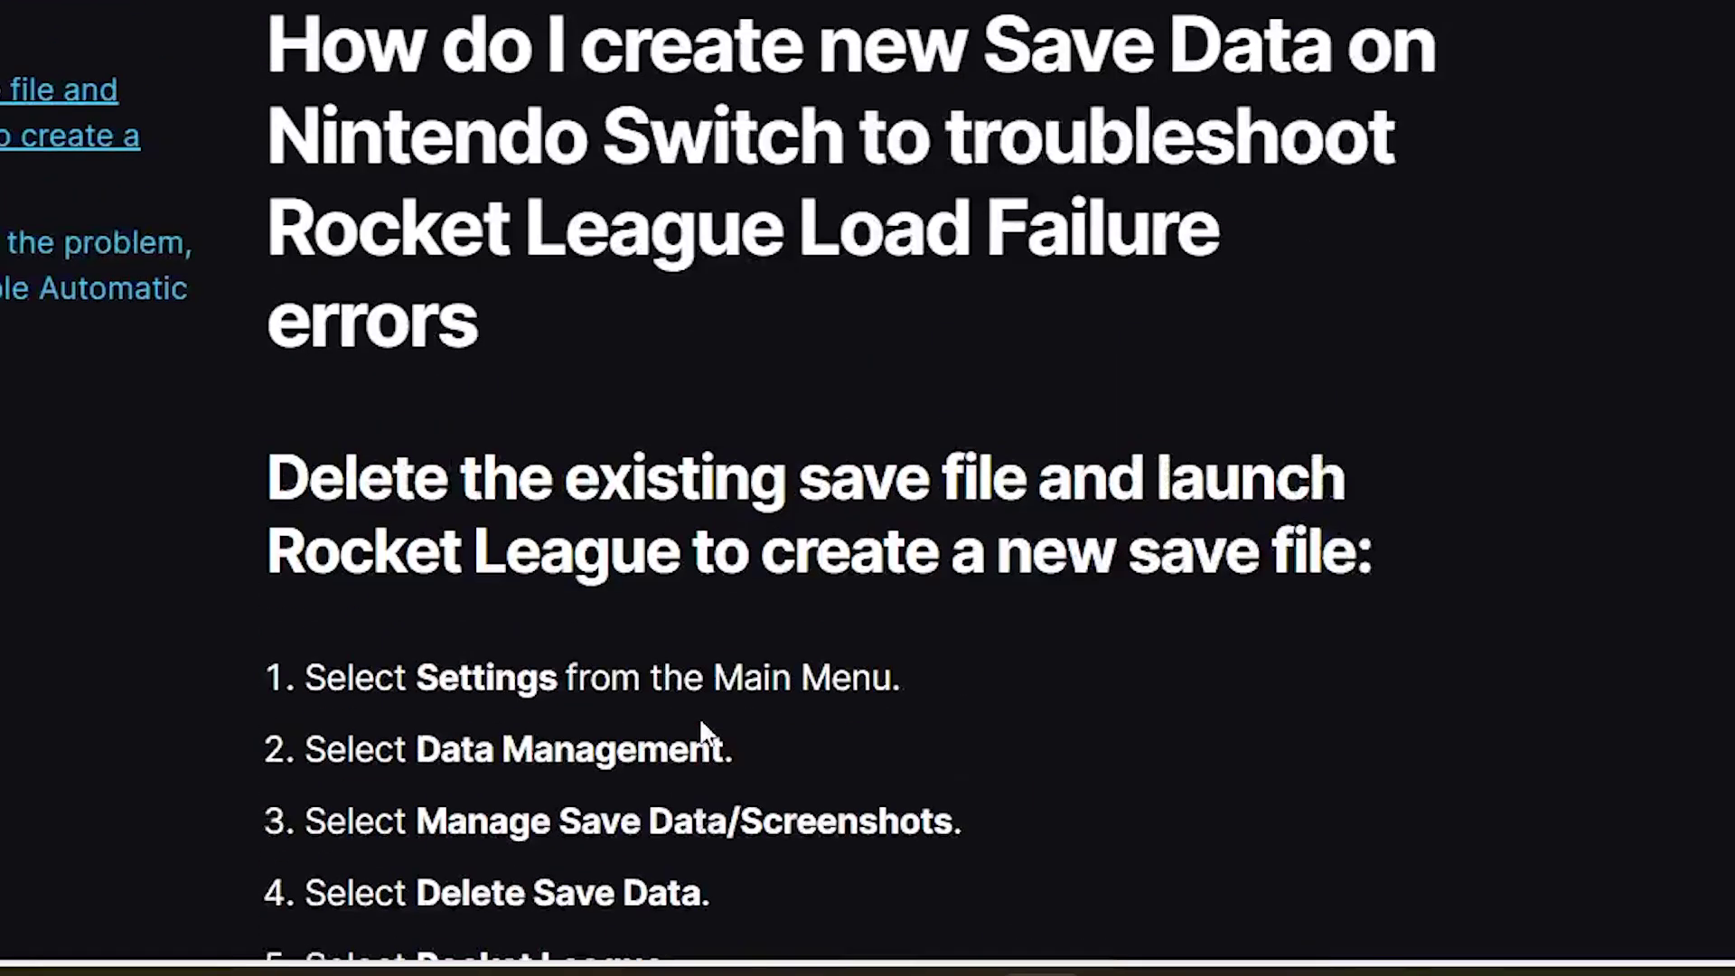
pyautogui.scroll(-12, 802, 590)
pyautogui.scroll(-1, 802, 589)
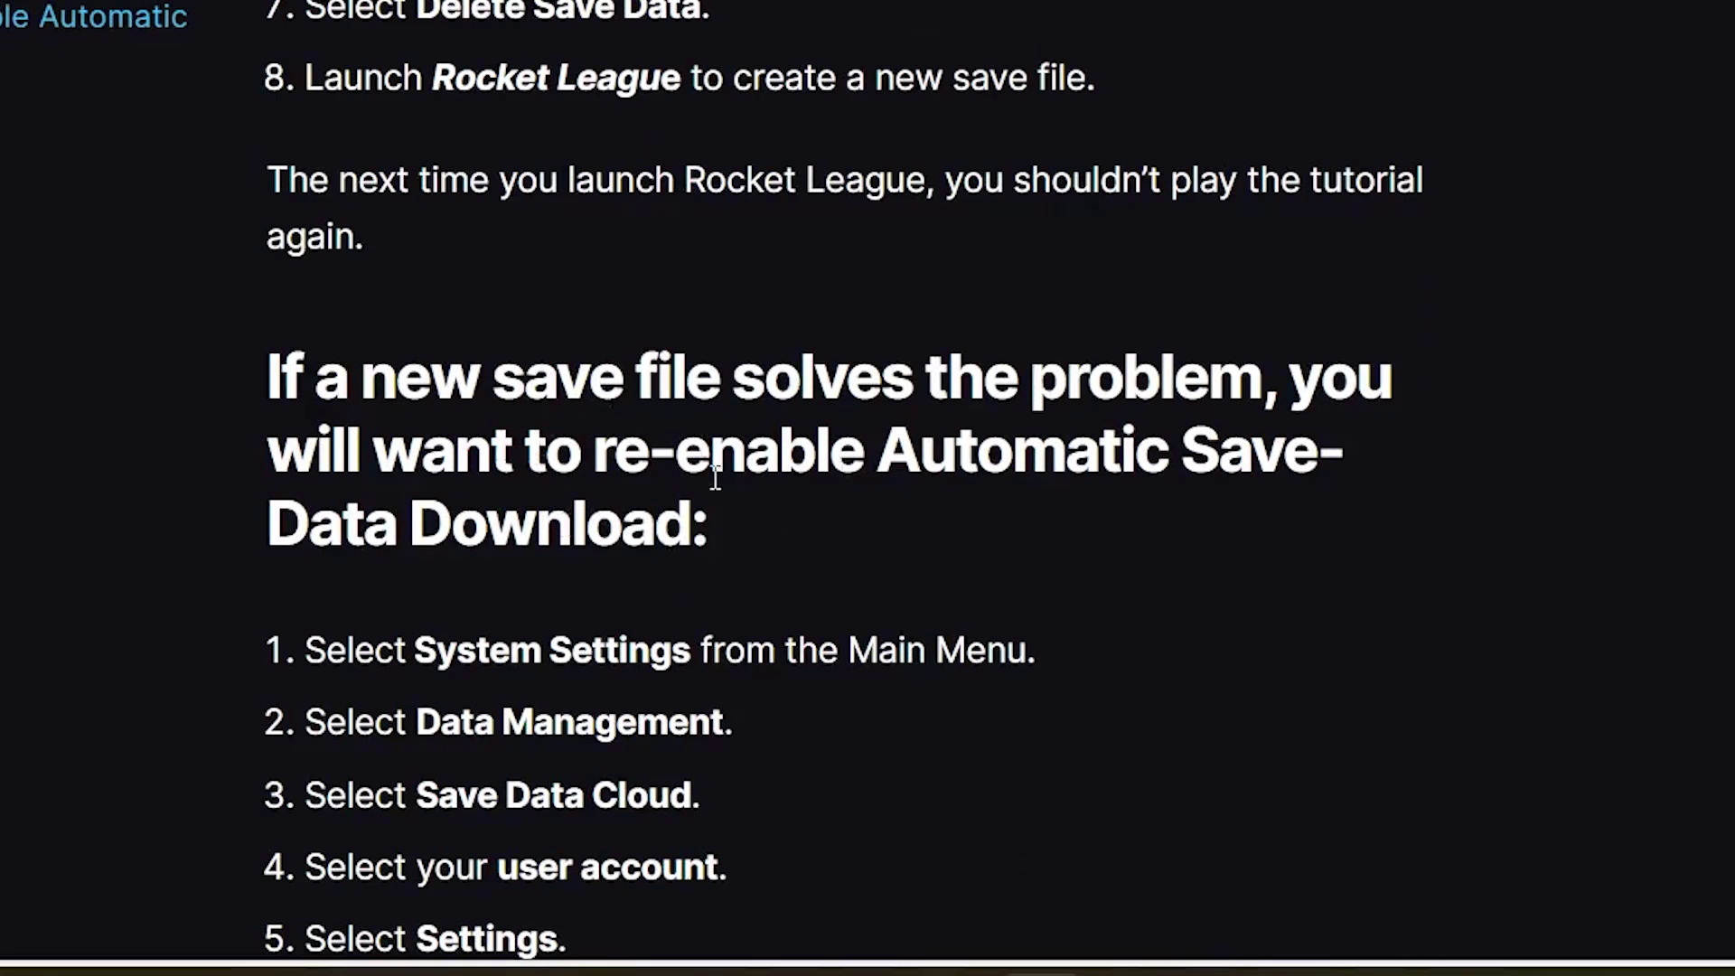
pyautogui.scroll(-4, 604, 507)
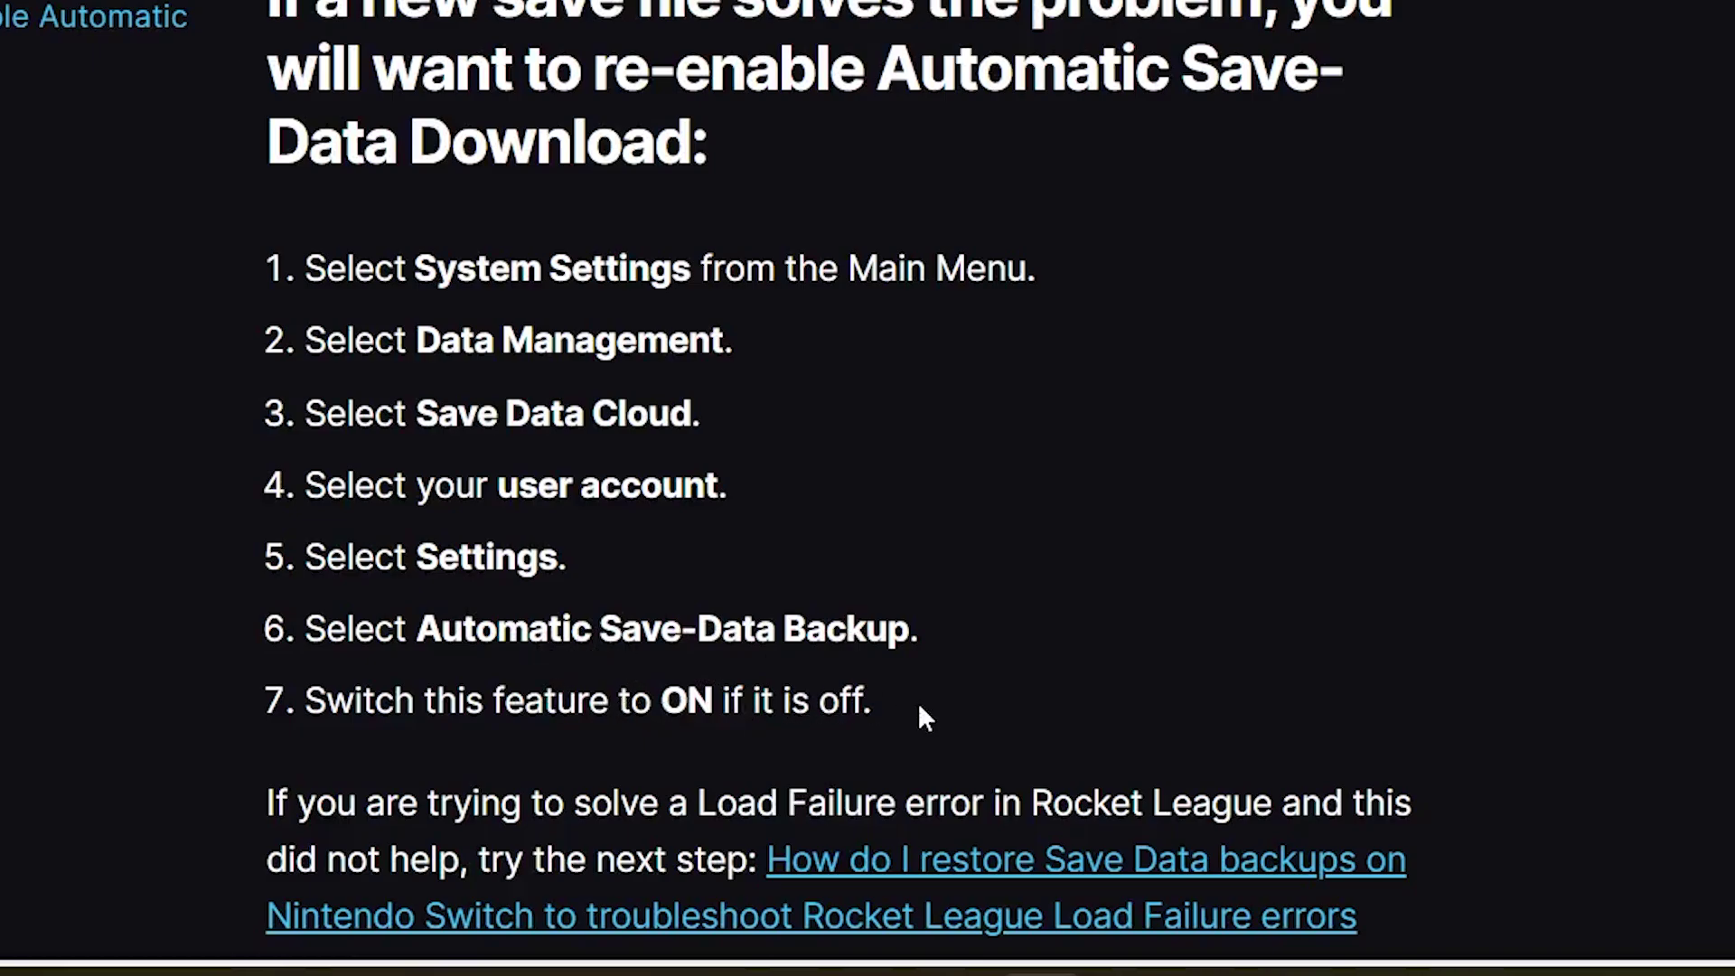
pyautogui.scroll(-4, 787, 669)
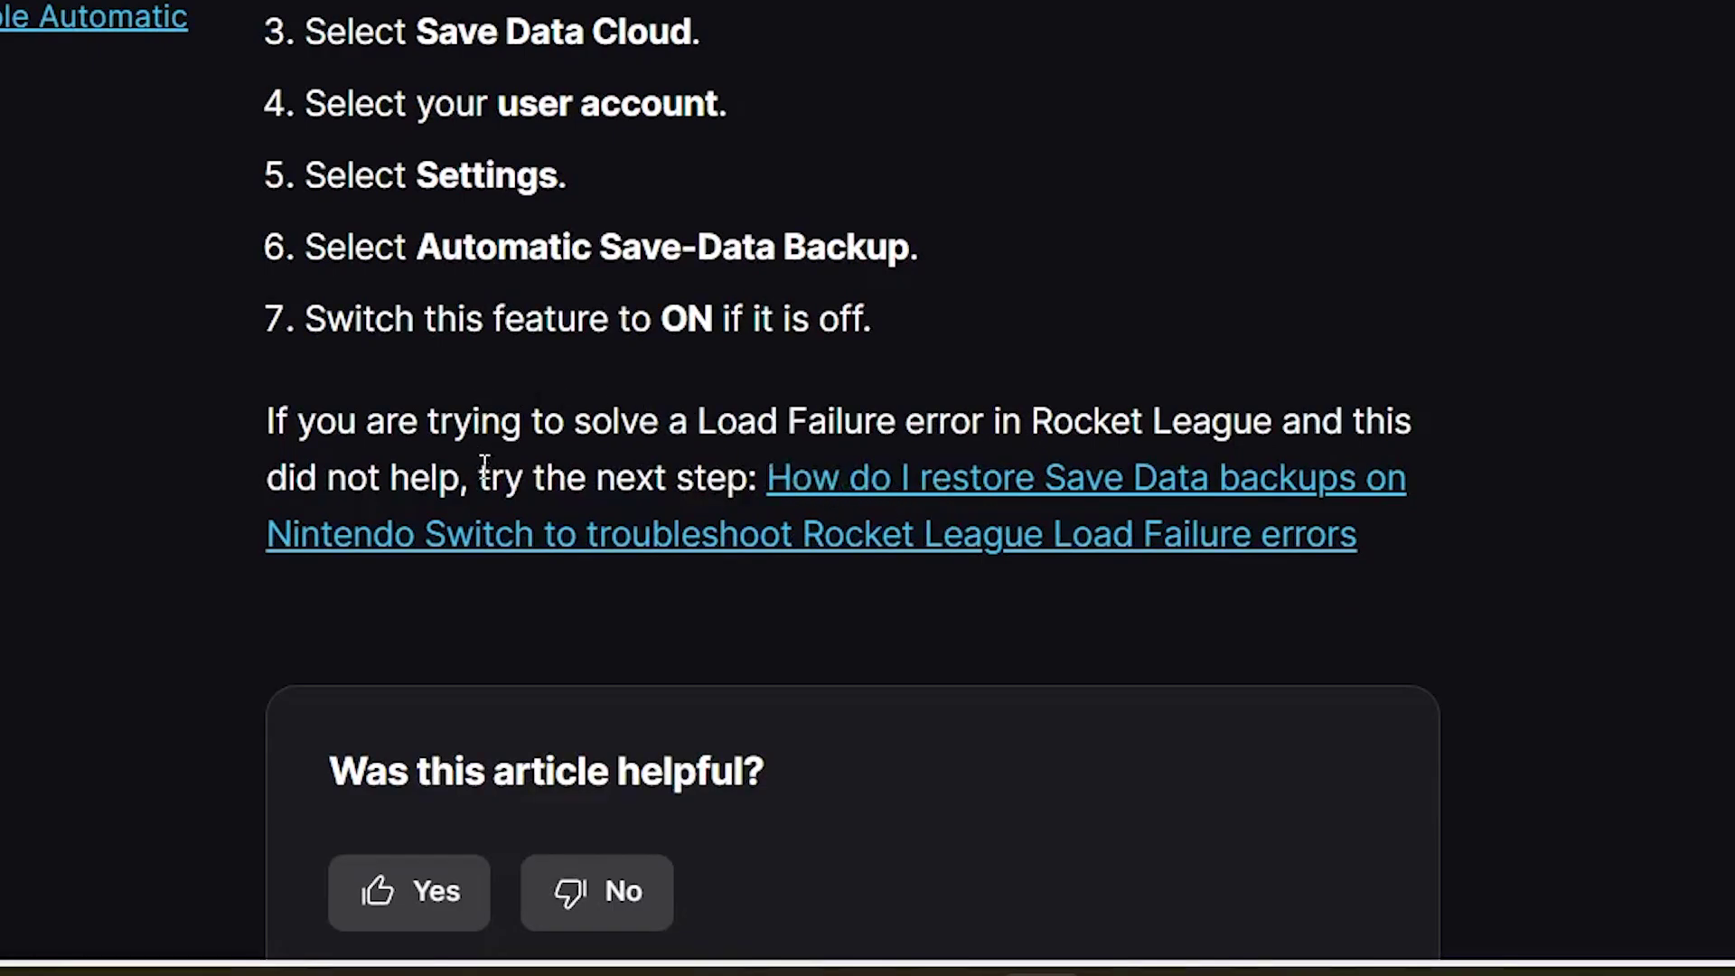
pyautogui.scroll(8, 837, 499)
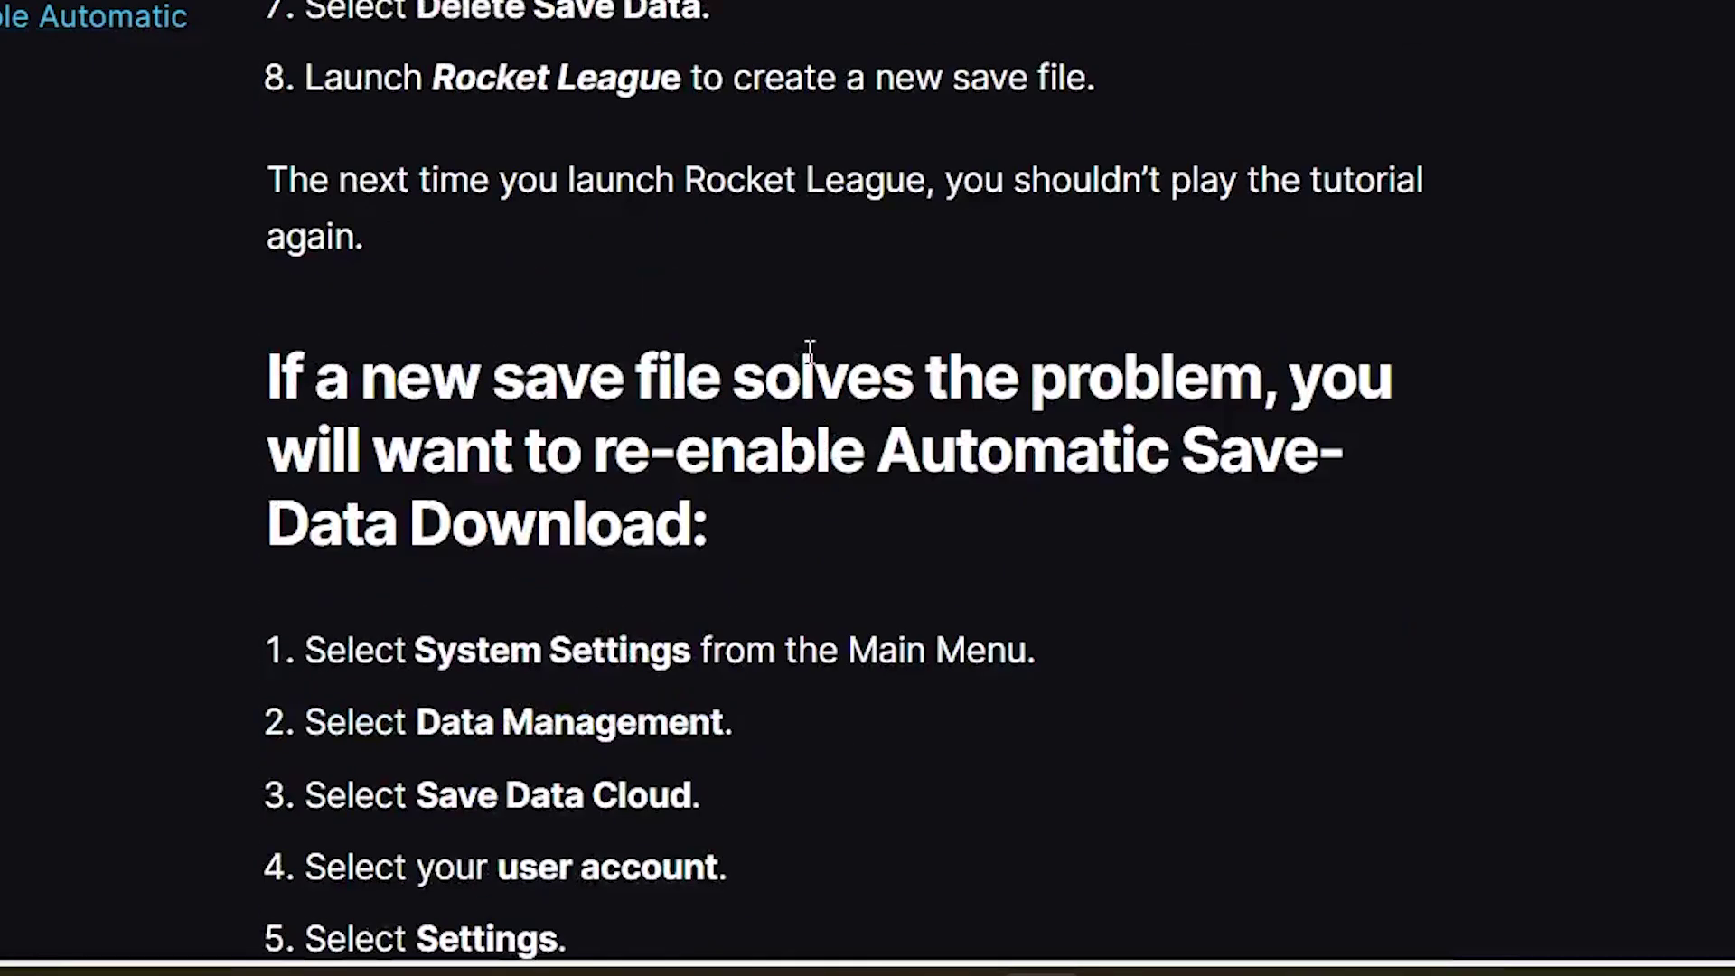
pyautogui.scroll(10, 810, 353)
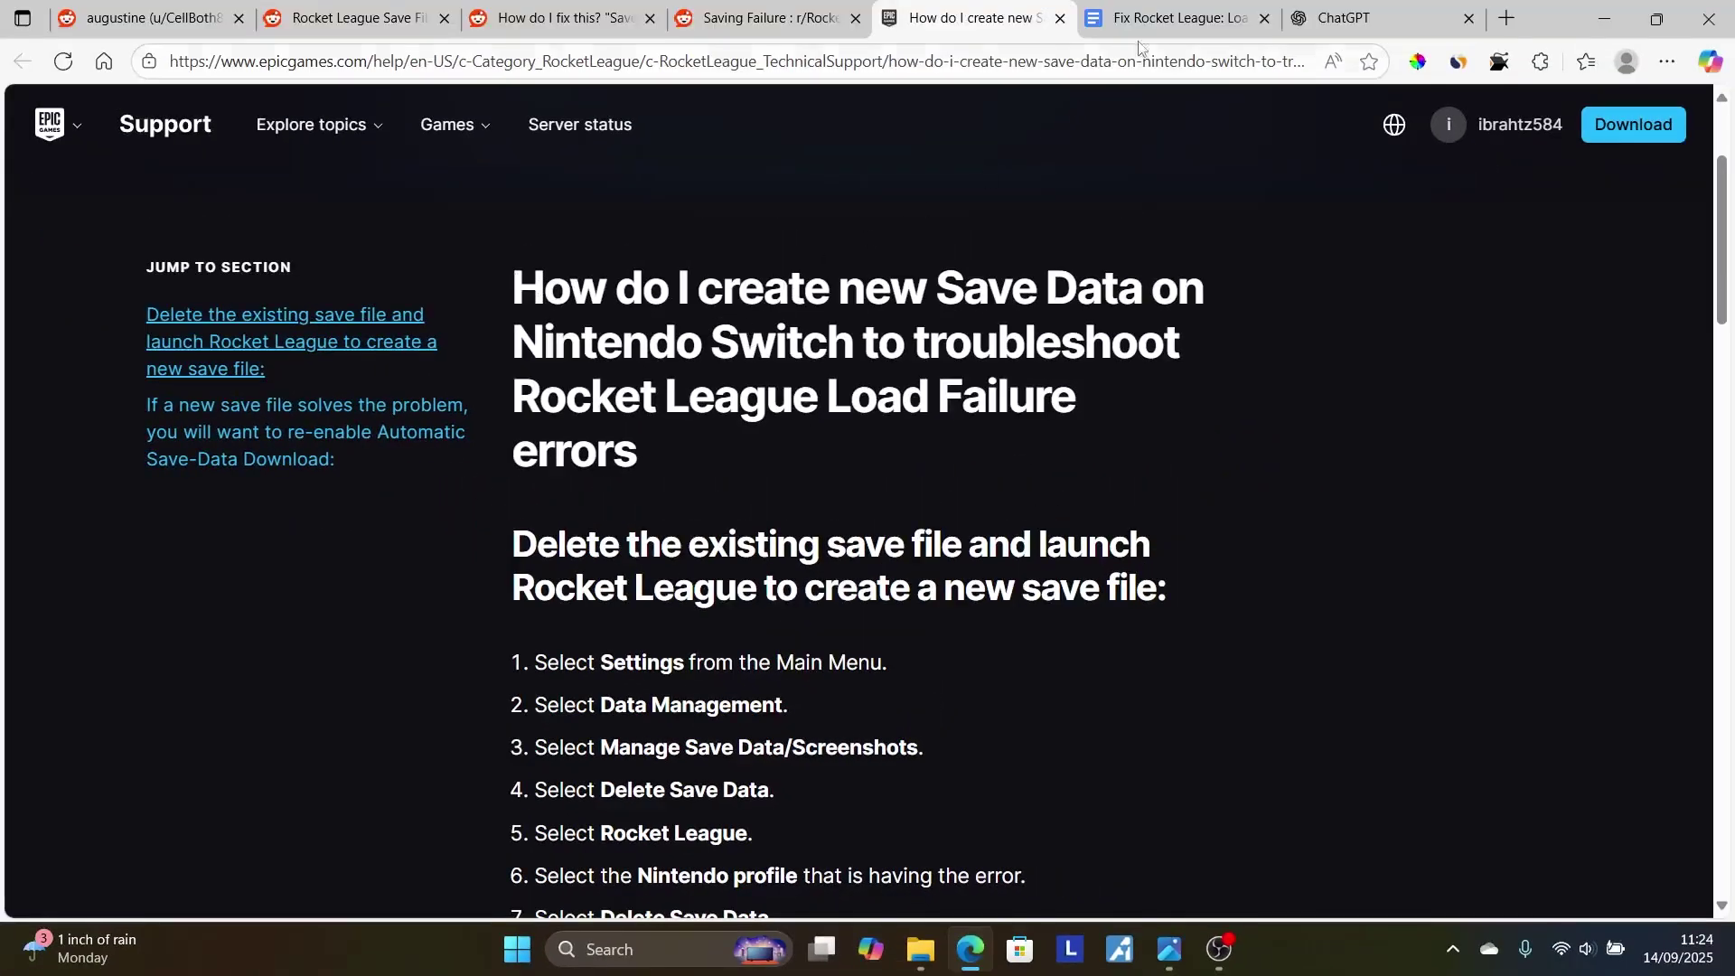
# - Review the fix notes and Epic support article, then open the 82vpgvir4jye1.jpeg Load Failure screenshot
pyautogui.click(1187, 14)
pyautogui.moveTo(436, 442); pyautogui.dragTo(578, 818)
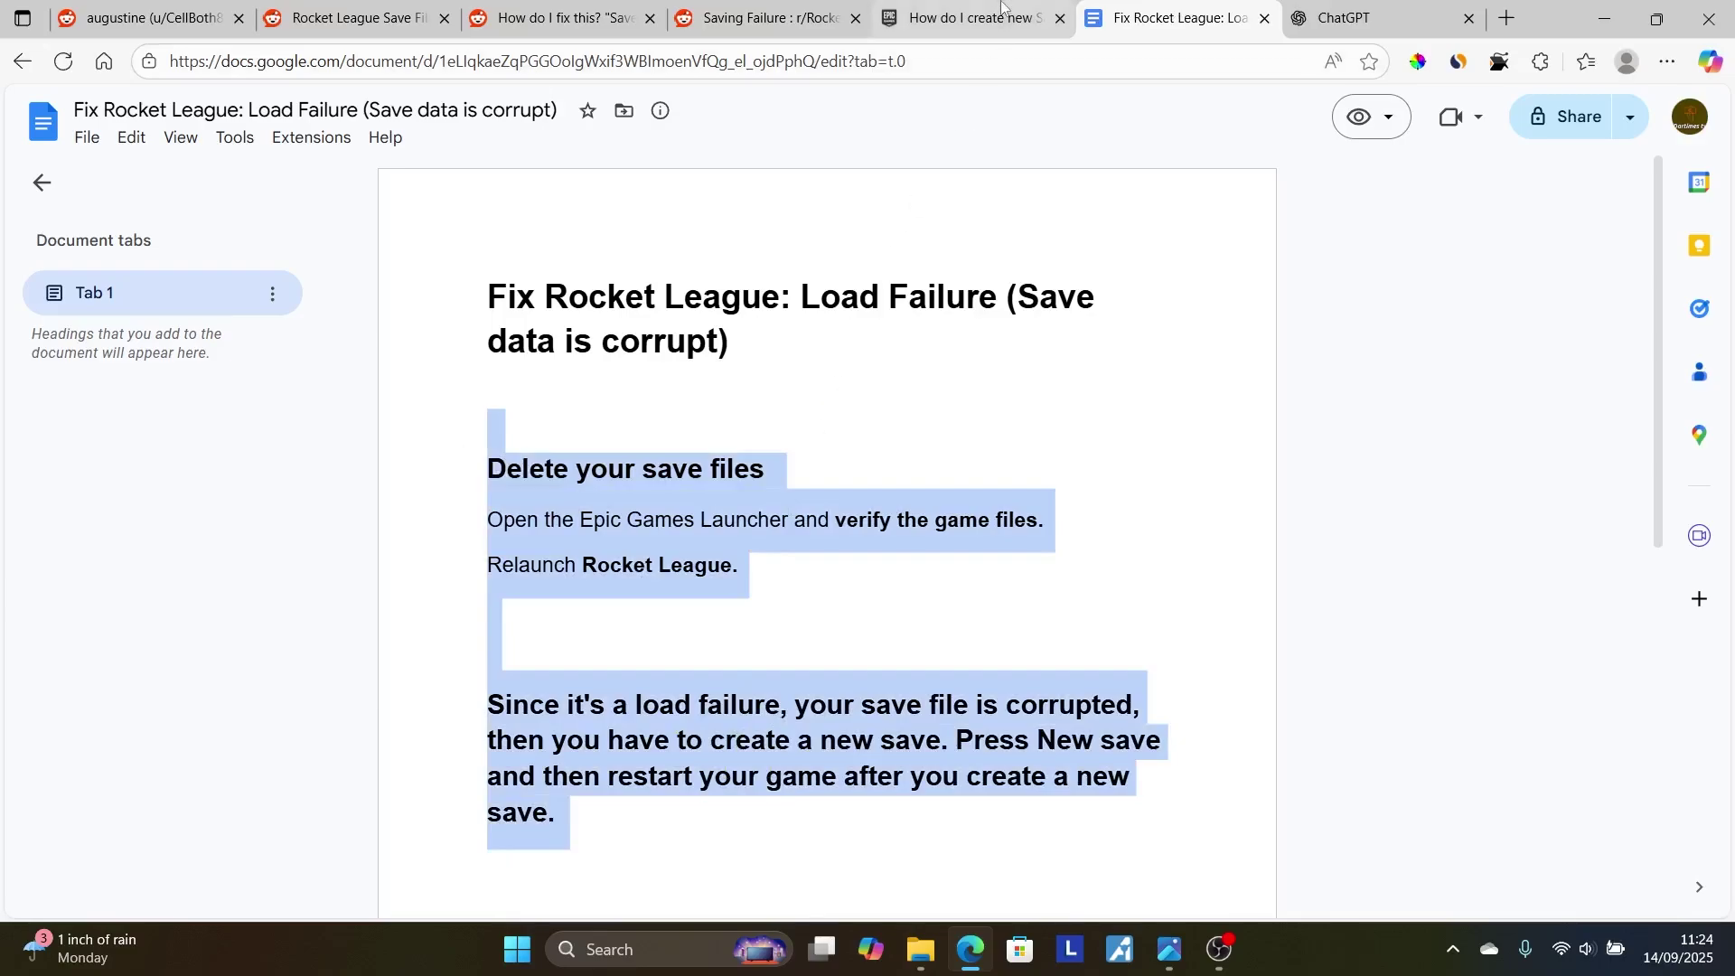
pyautogui.click(967, 18)
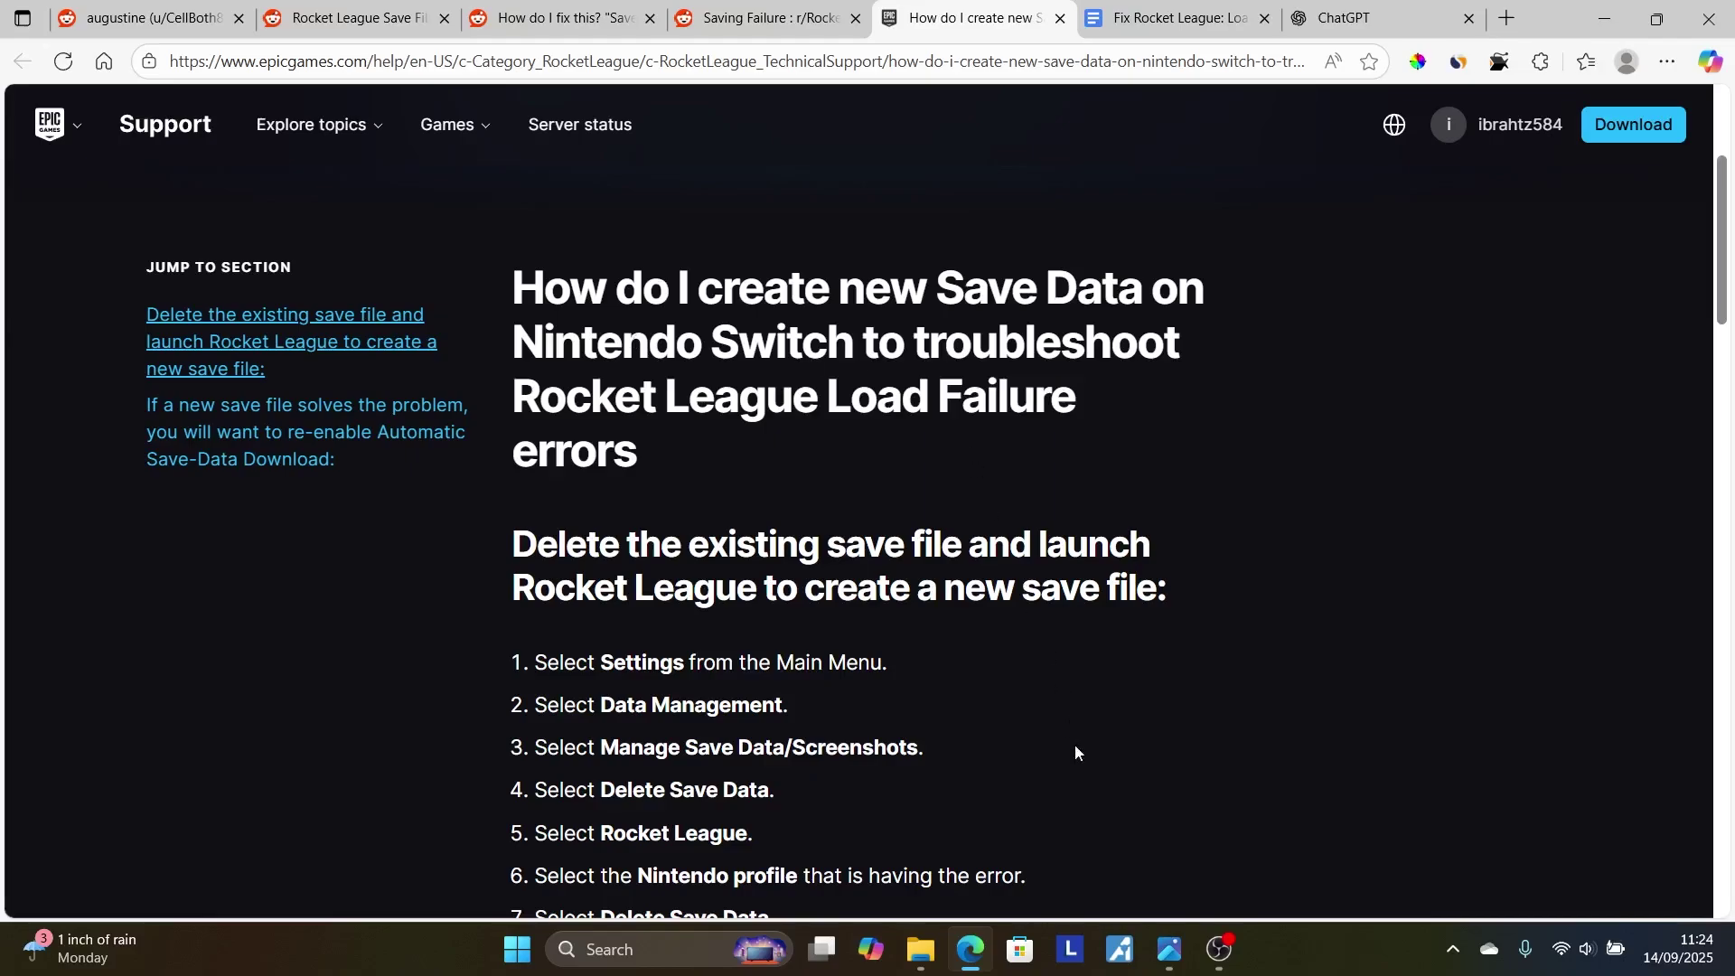
pyautogui.click(1169, 949)
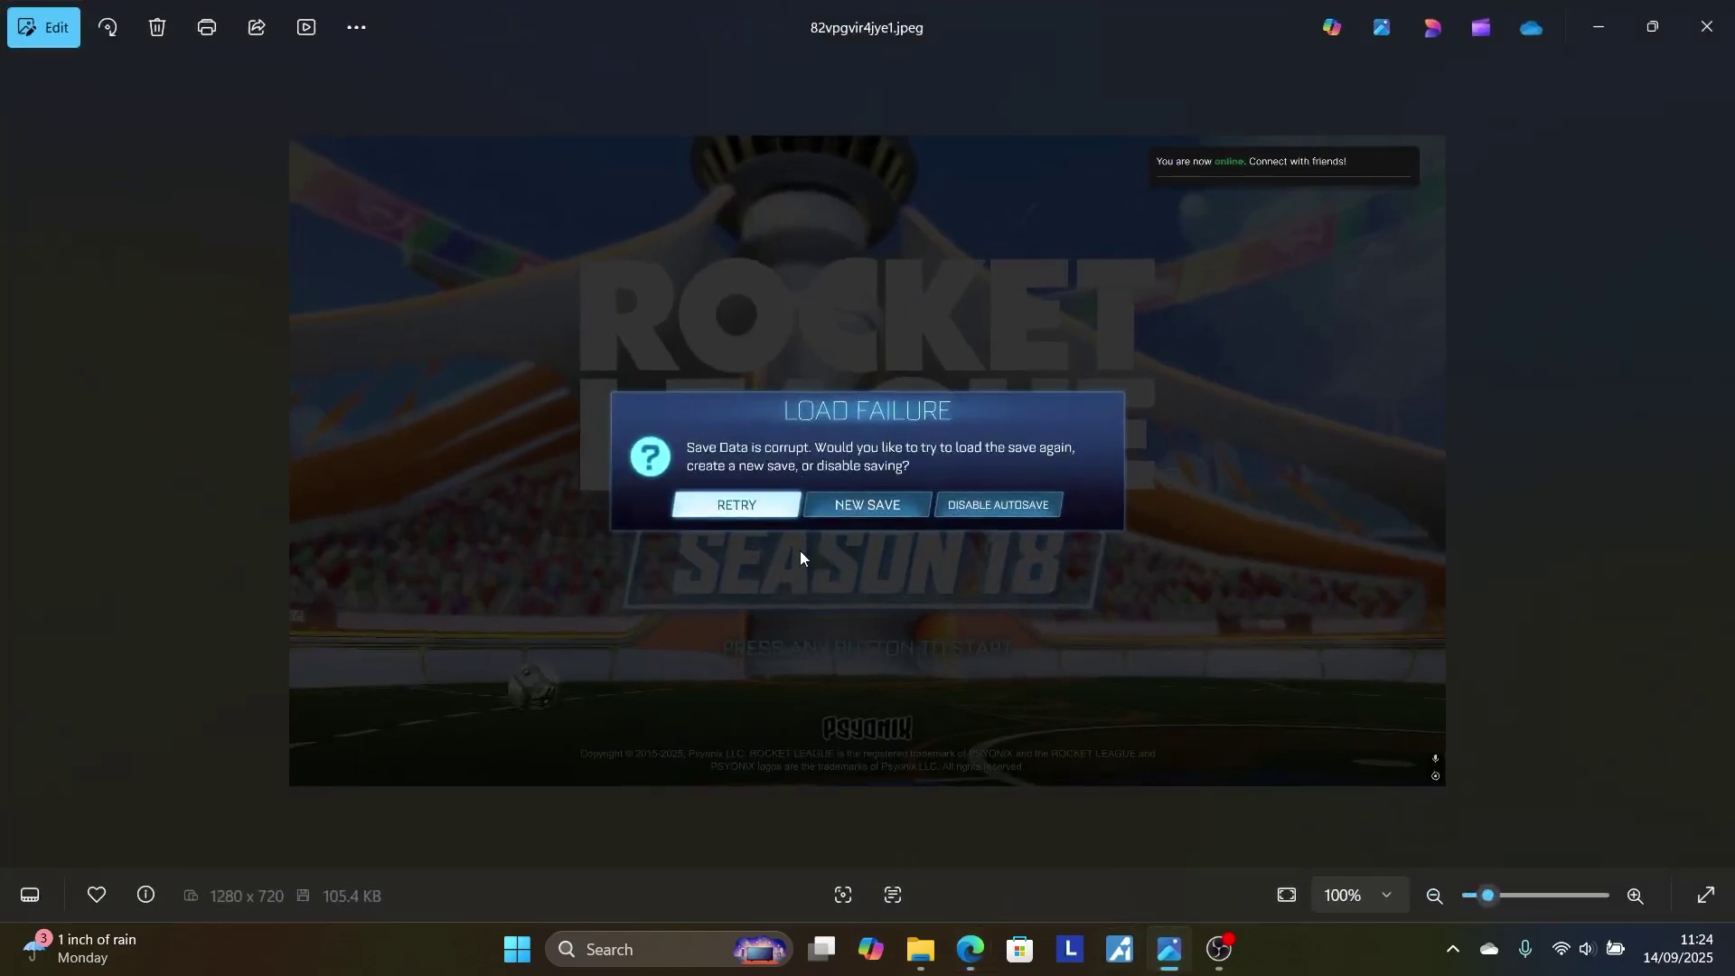